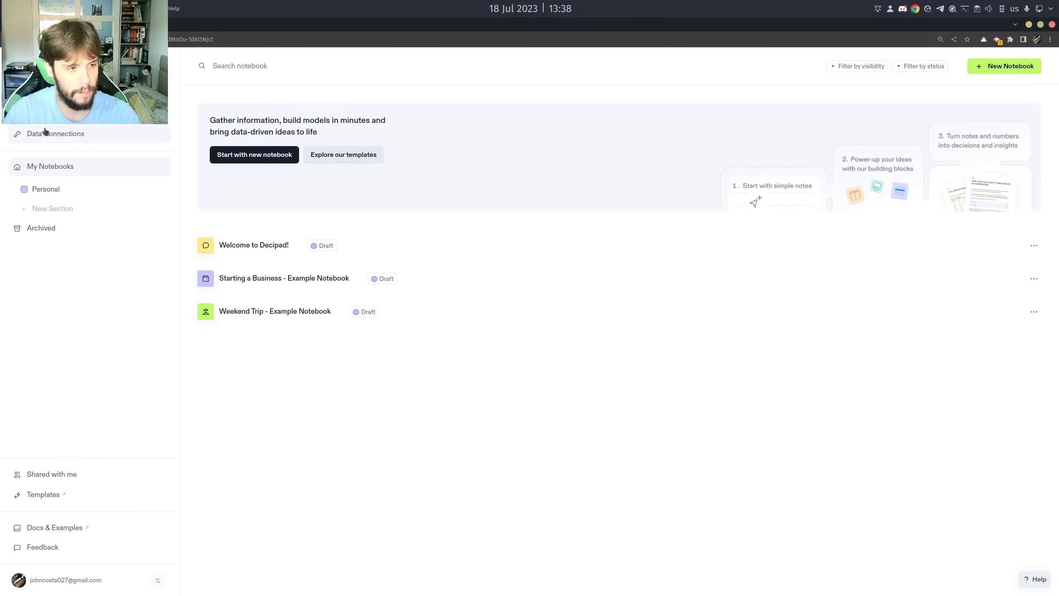
Open the workspace's data connections and review the existing SQL connections and the options for Deci Test.
{"action": "left_click", "coordinate": [77, 138]}
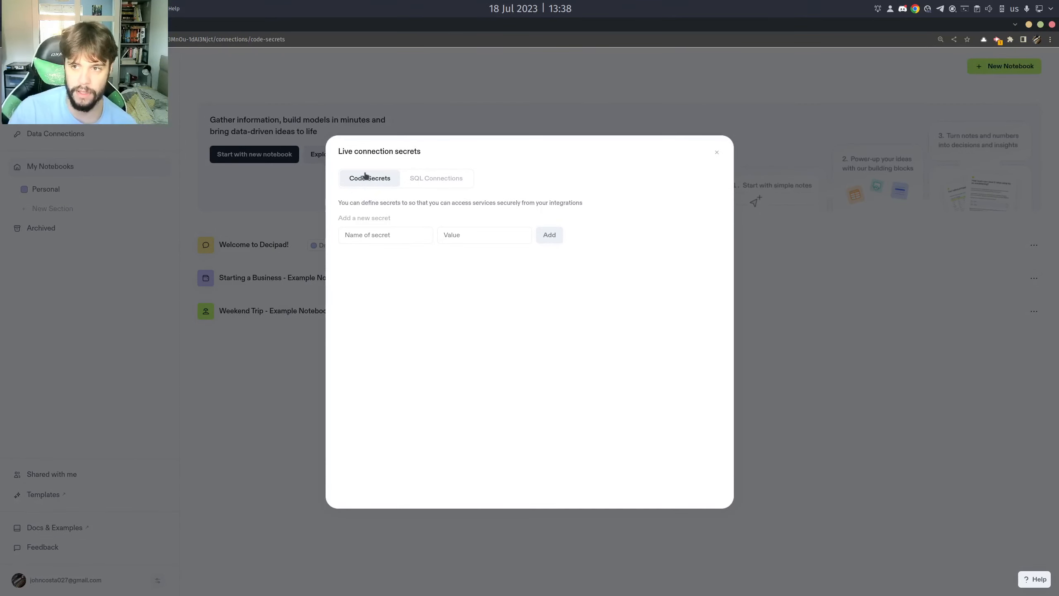
{"action": "left_click", "coordinate": [433, 182]}
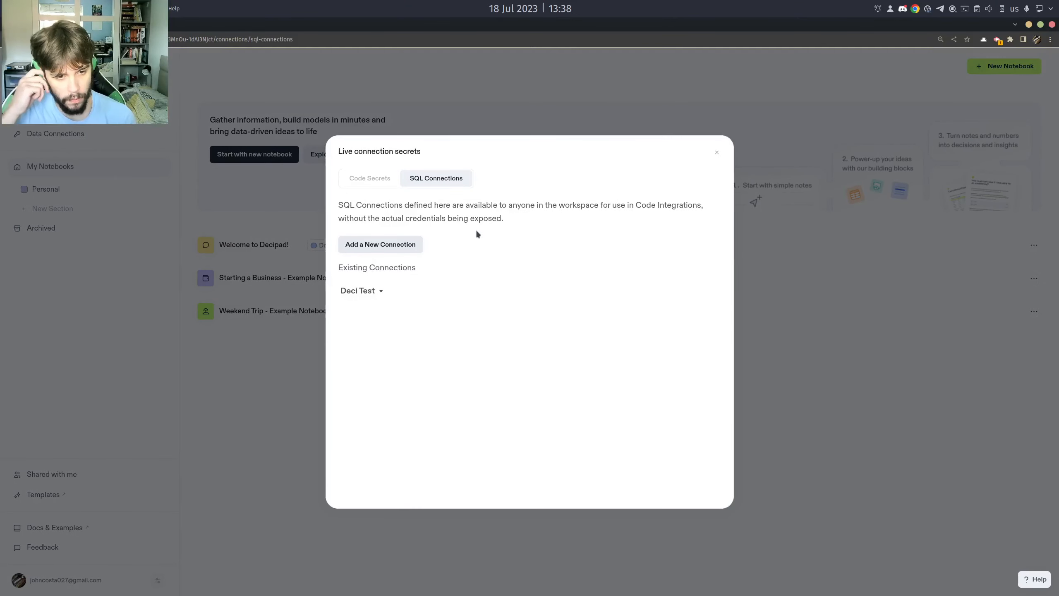
{"action": "left_click_drag", "start_coordinate": [338, 267], "coordinate": [419, 272]}
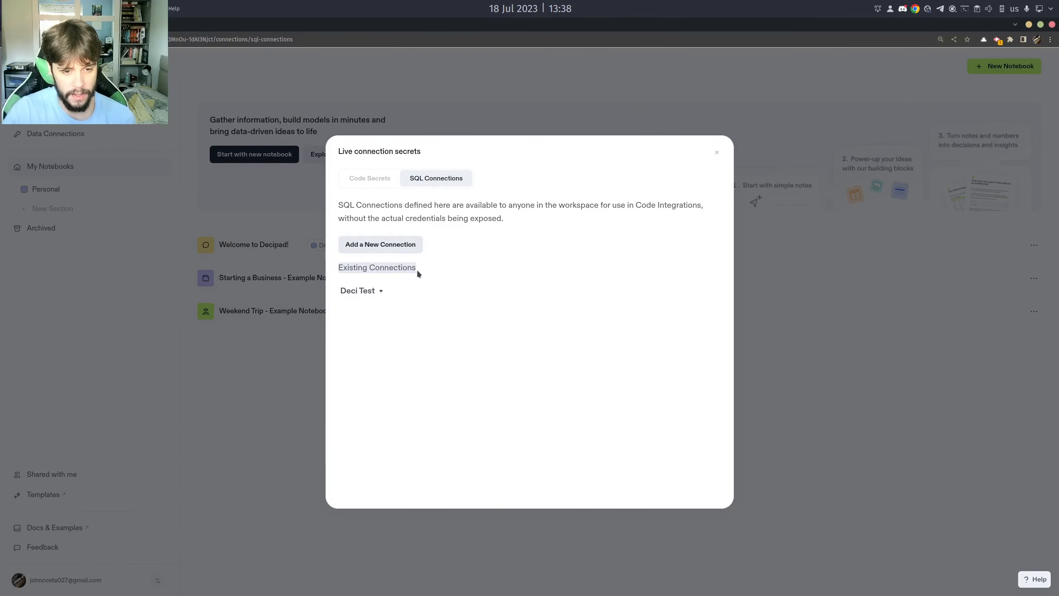
{"action": "left_click", "coordinate": [391, 295]}
{"action": "left_click", "coordinate": [379, 291]}
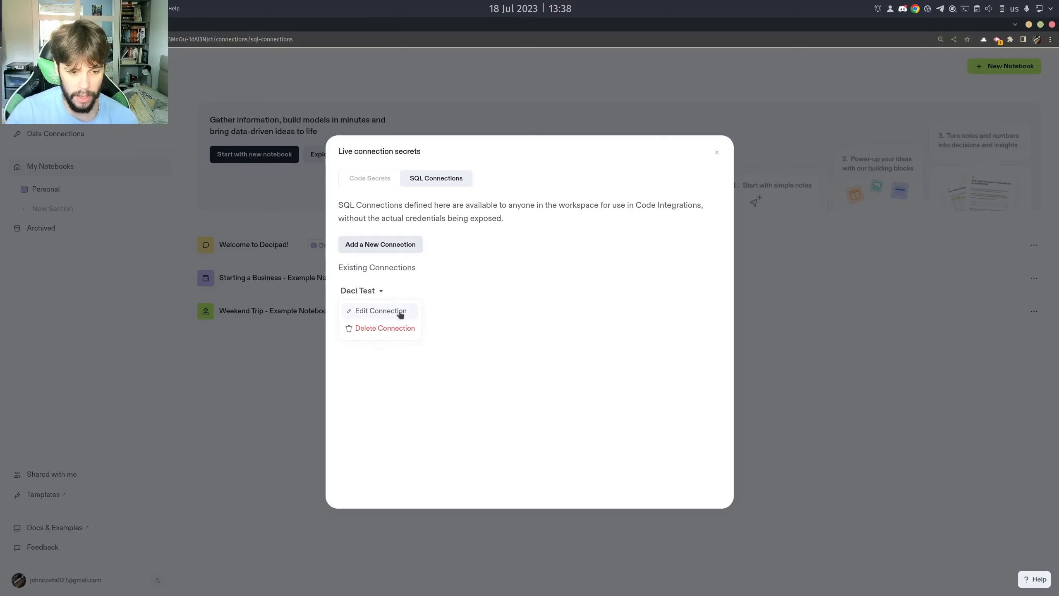
{"action": "left_click", "coordinate": [390, 299]}
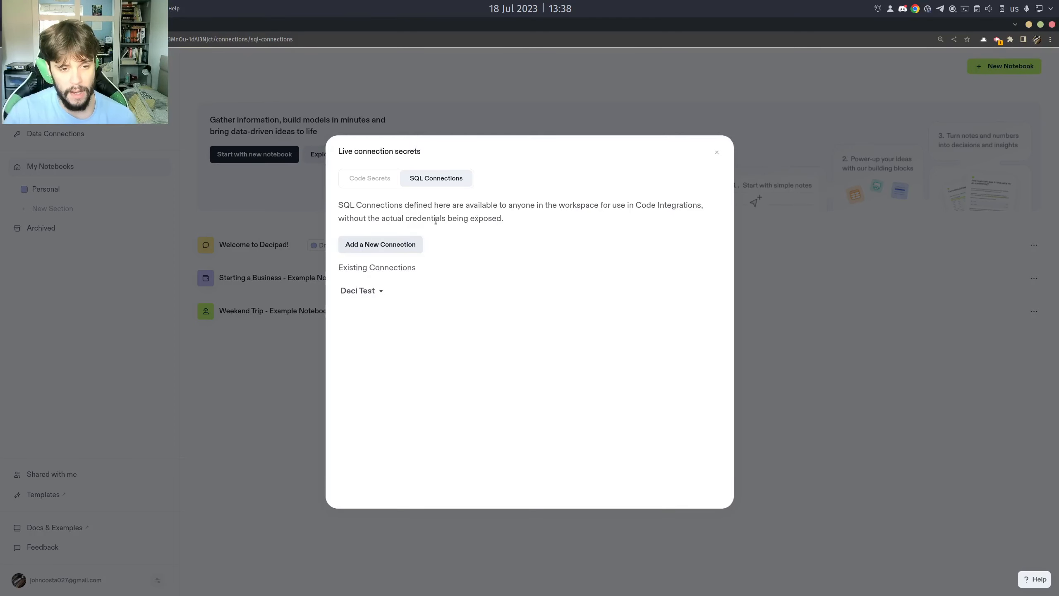
Examine the manual connection fields for a new SQL connection, then close the connection settings without adding one.
{"action": "left_click", "coordinate": [383, 250]}
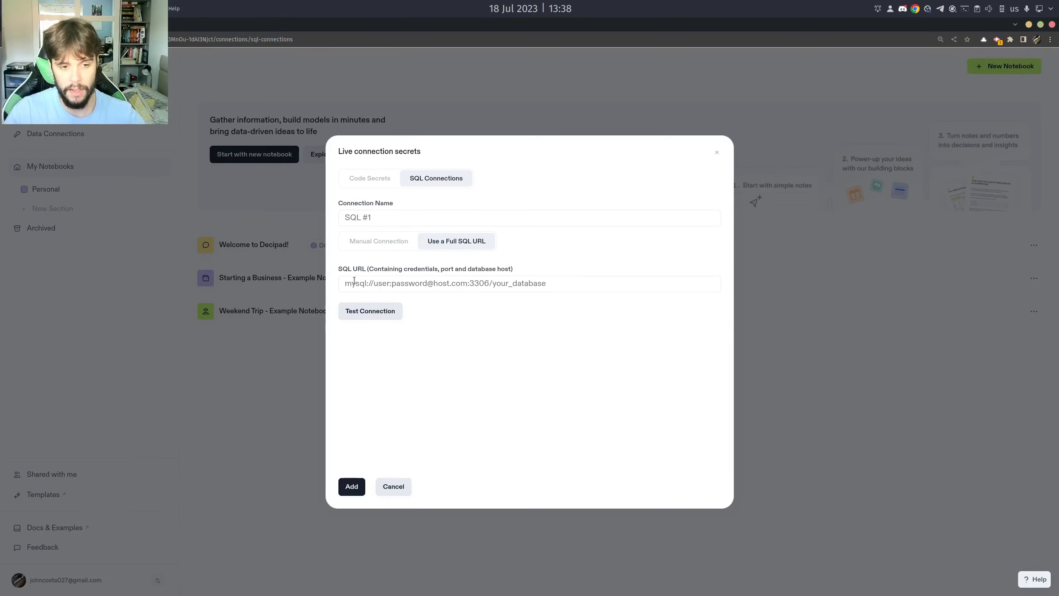
{"action": "left_click", "coordinate": [398, 248]}
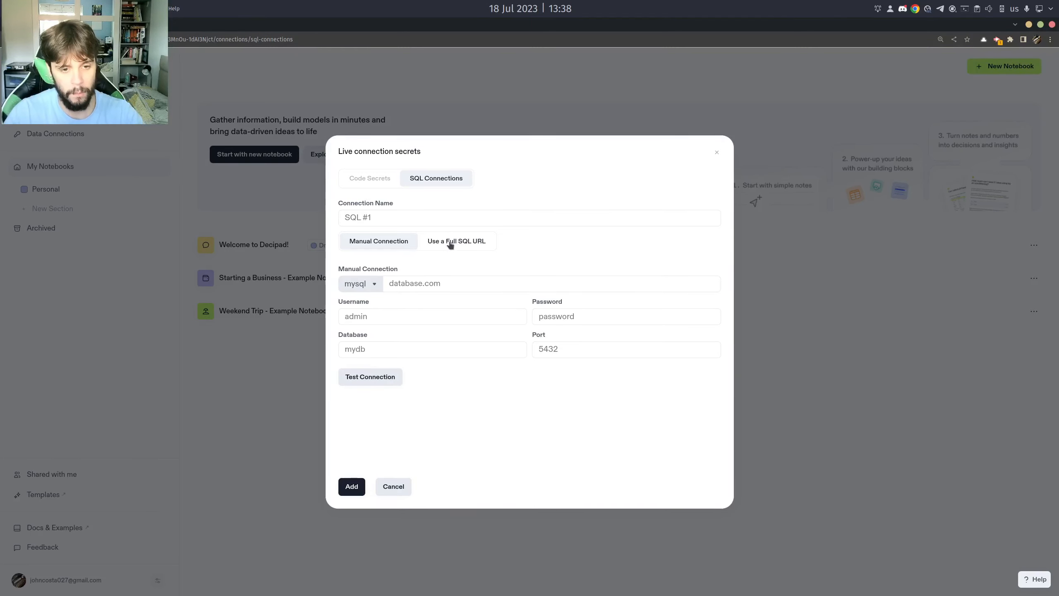
{"action": "left_click", "coordinate": [393, 486]}
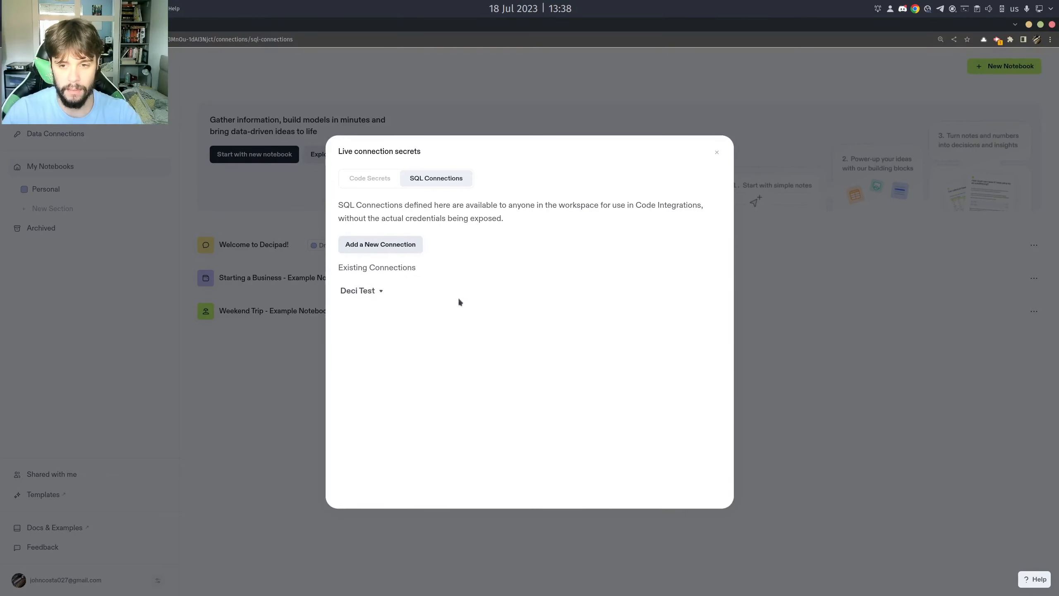
{"action": "left_click", "coordinate": [788, 312]}
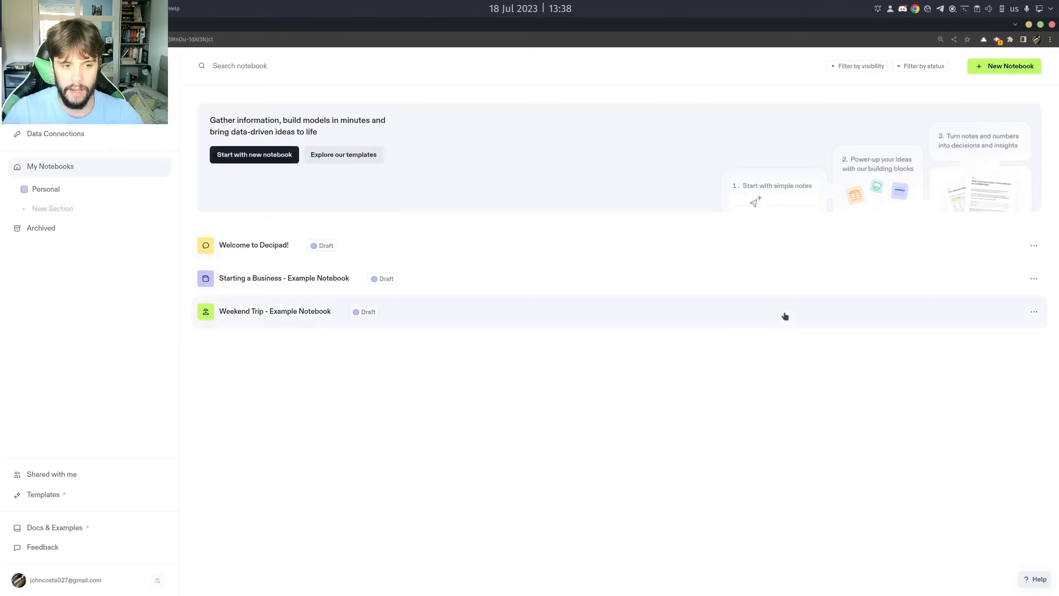
Create a new notebook and title it "SQL Stock Data".
{"action": "left_click", "coordinate": [1012, 70]}
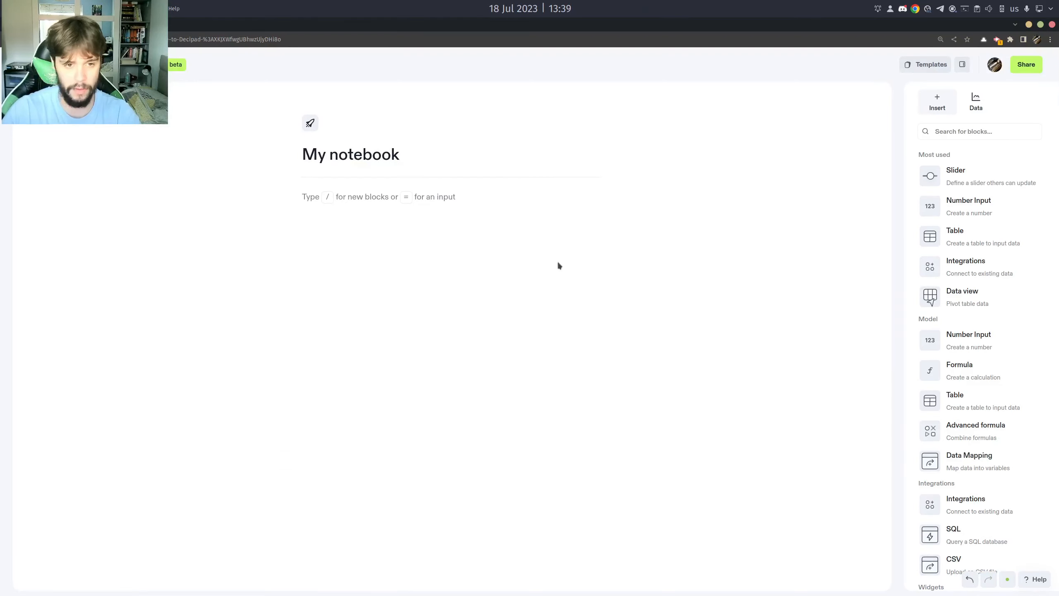
{"action": "left_click_drag", "start_coordinate": [432, 155], "coordinate": [301, 155]}
{"action": "key", "text": "BackSpace"}
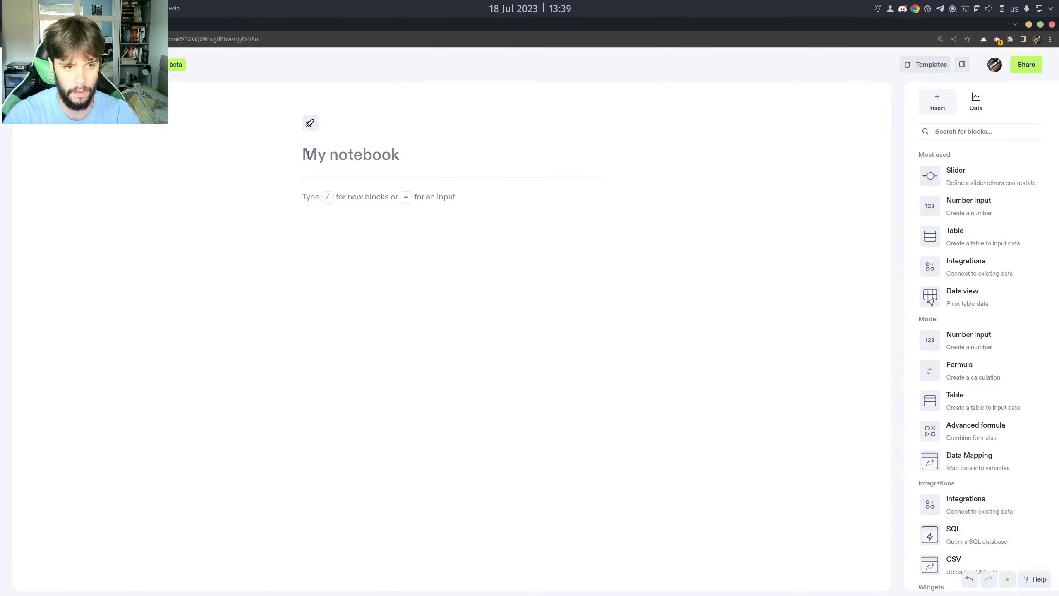
{"action": "type", "text": "SQL Stock Data"}
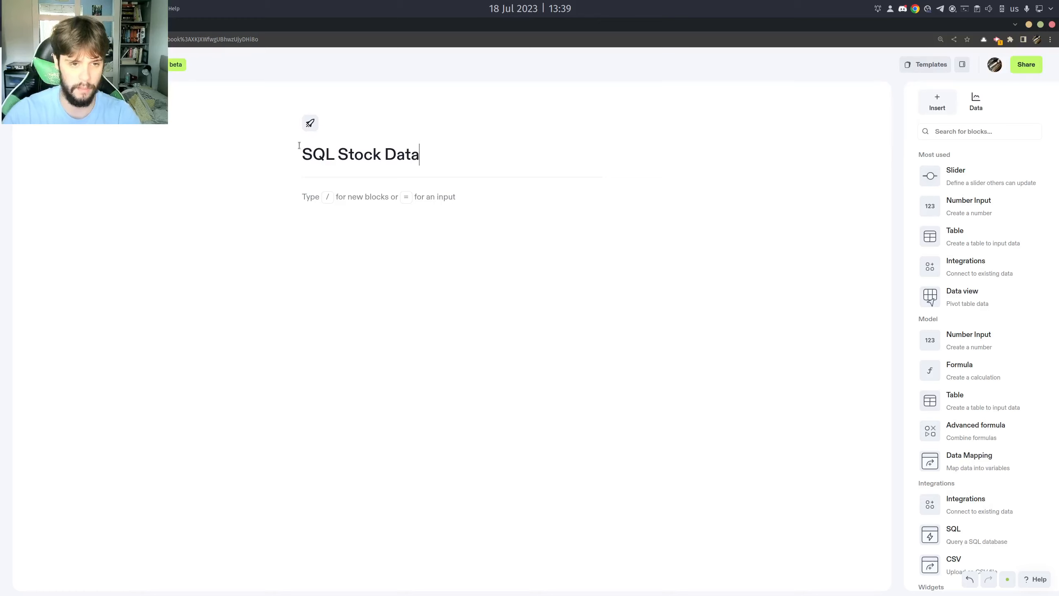
Change the notebook's icon to a wallet with a green background.
{"action": "left_click", "coordinate": [310, 123]}
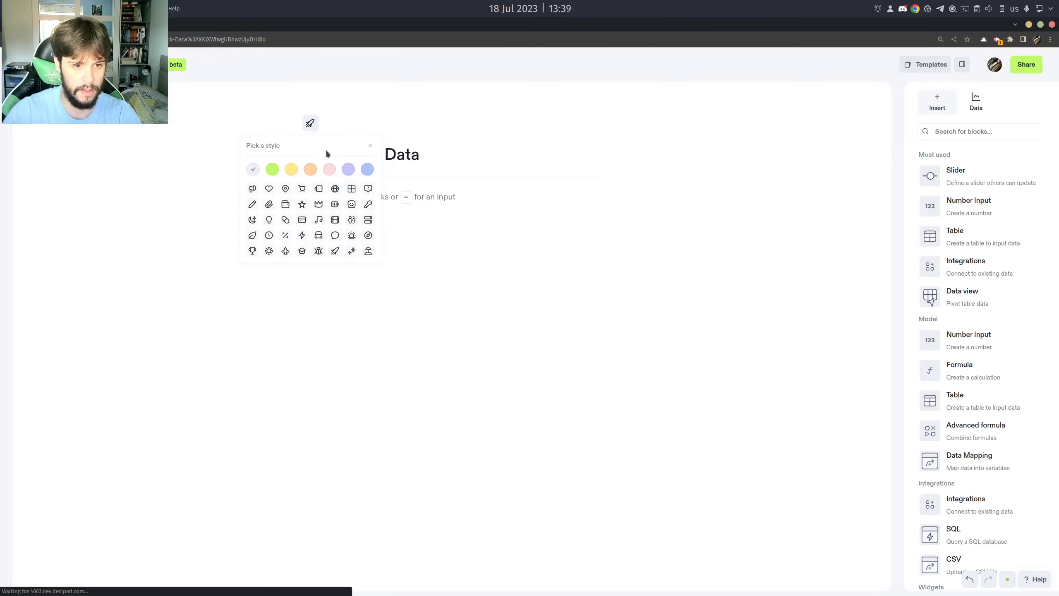
{"action": "left_click", "coordinate": [272, 169]}
{"action": "left_click", "coordinate": [285, 204]}
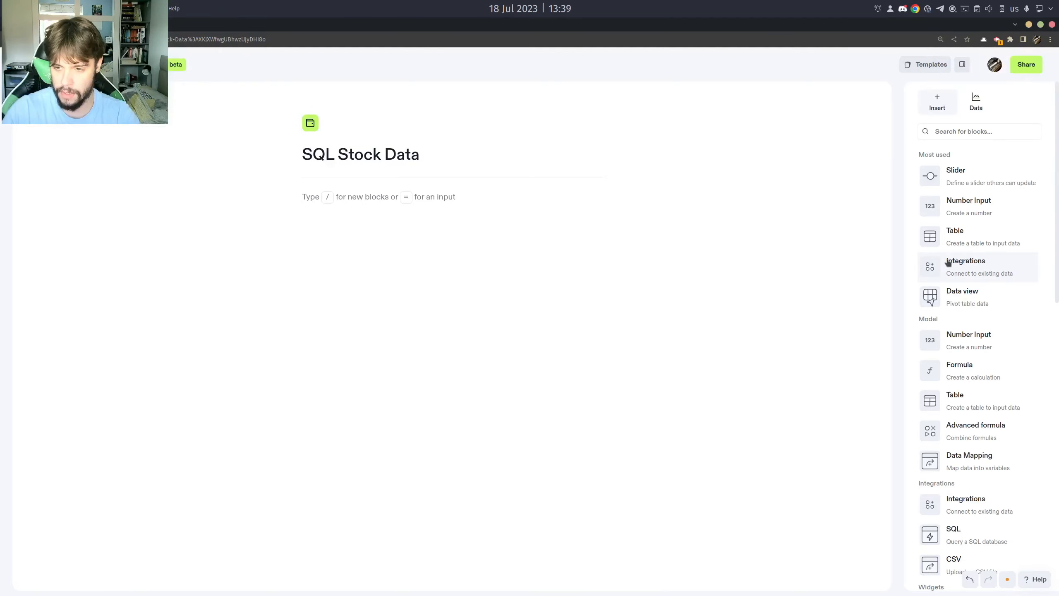
Start an SQL integration in the notebook and write the query "SELECT * FROM stock_price;".
{"action": "left_click", "coordinate": [973, 265]}
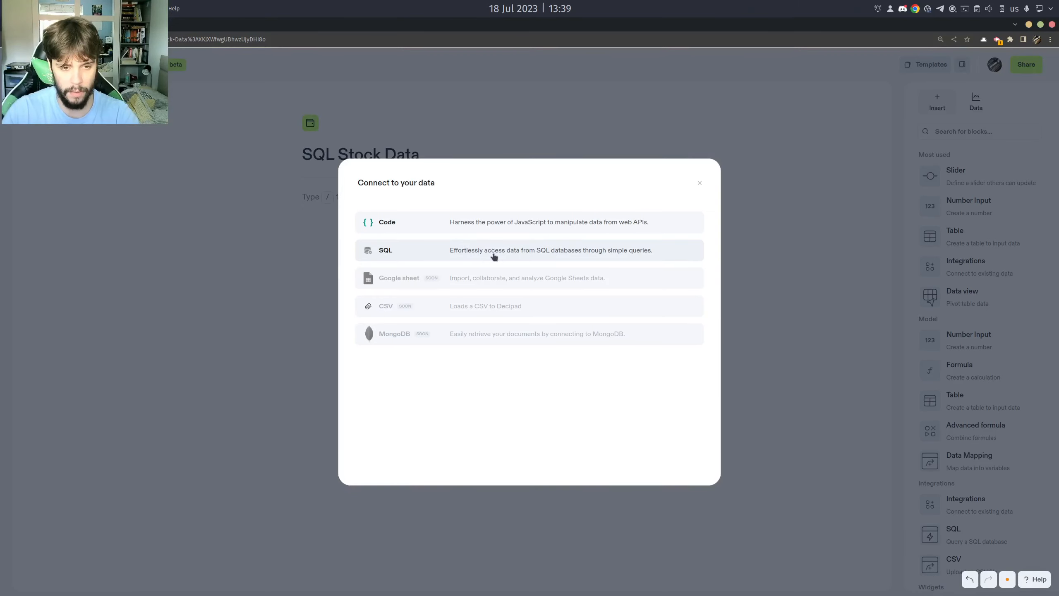
{"action": "left_click", "coordinate": [494, 256]}
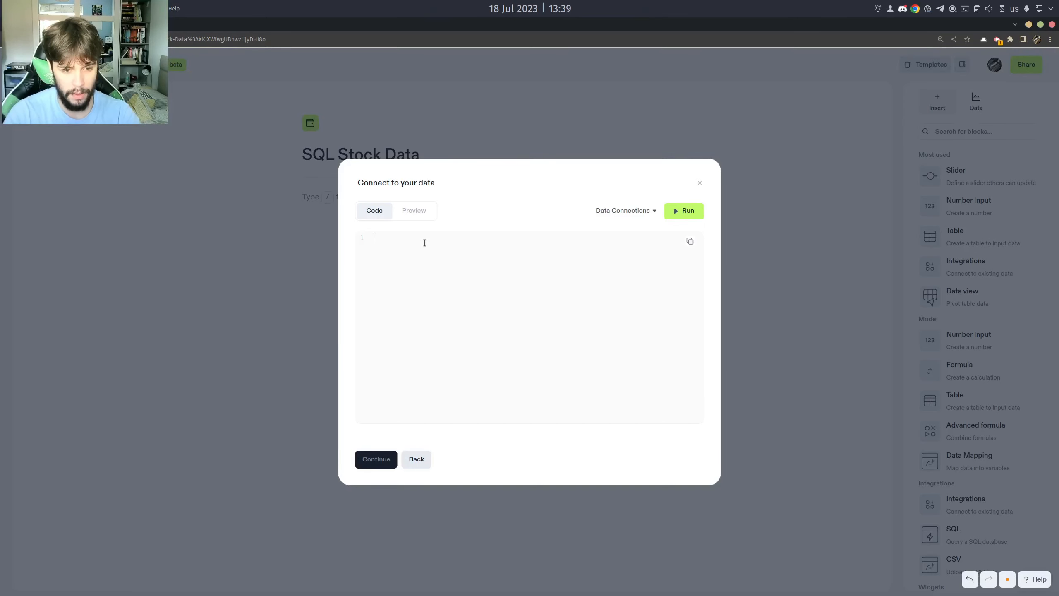
{"action": "type", "text": "SELECT * "}
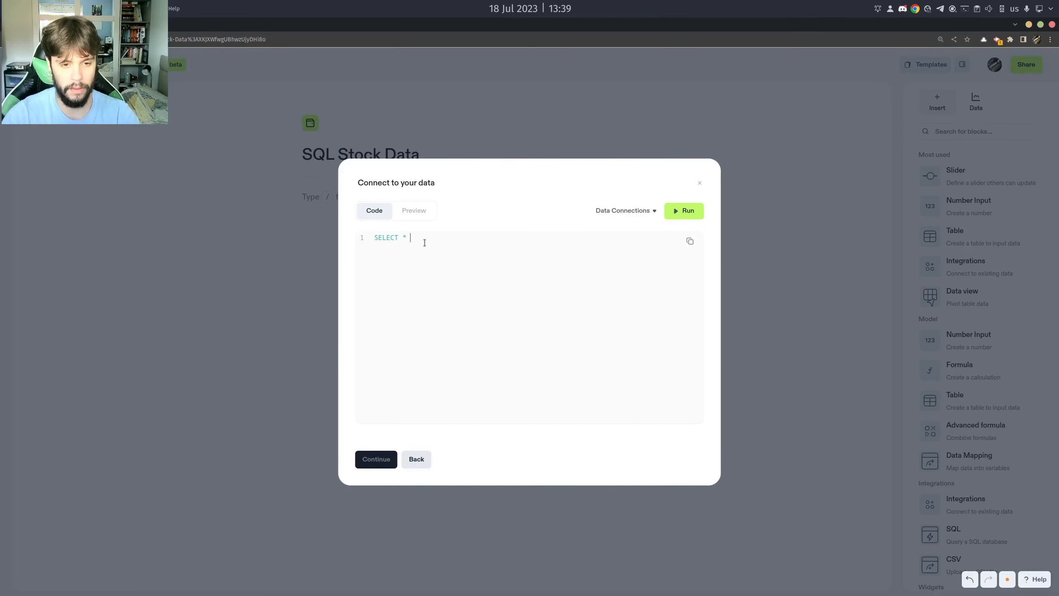
{"action": "type", "text": "FROM stock_price;"}
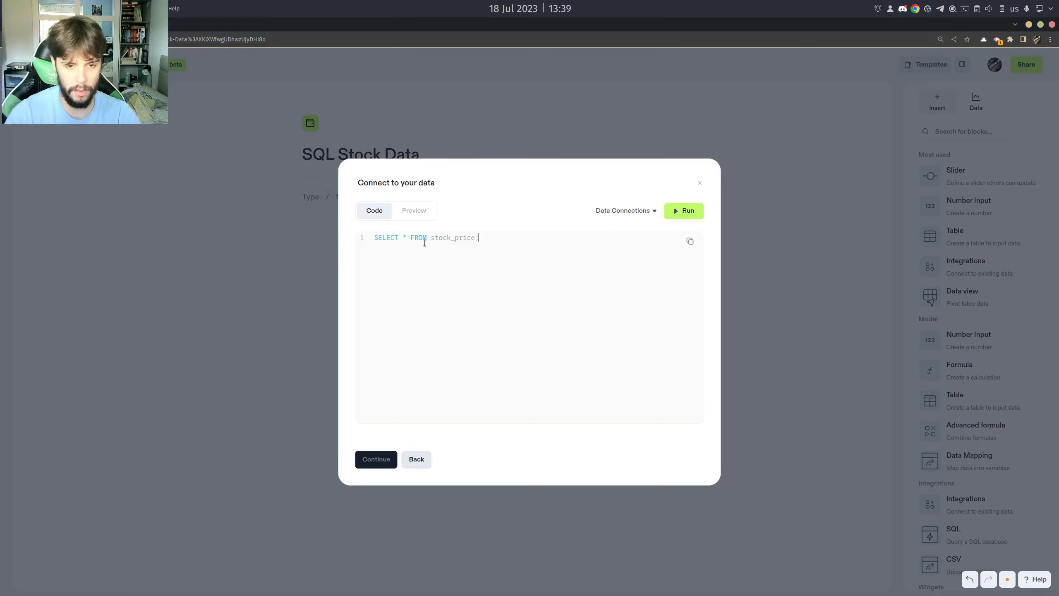
{"action": "double_click", "coordinate": [449, 238]}
{"action": "left_click", "coordinate": [465, 253]}
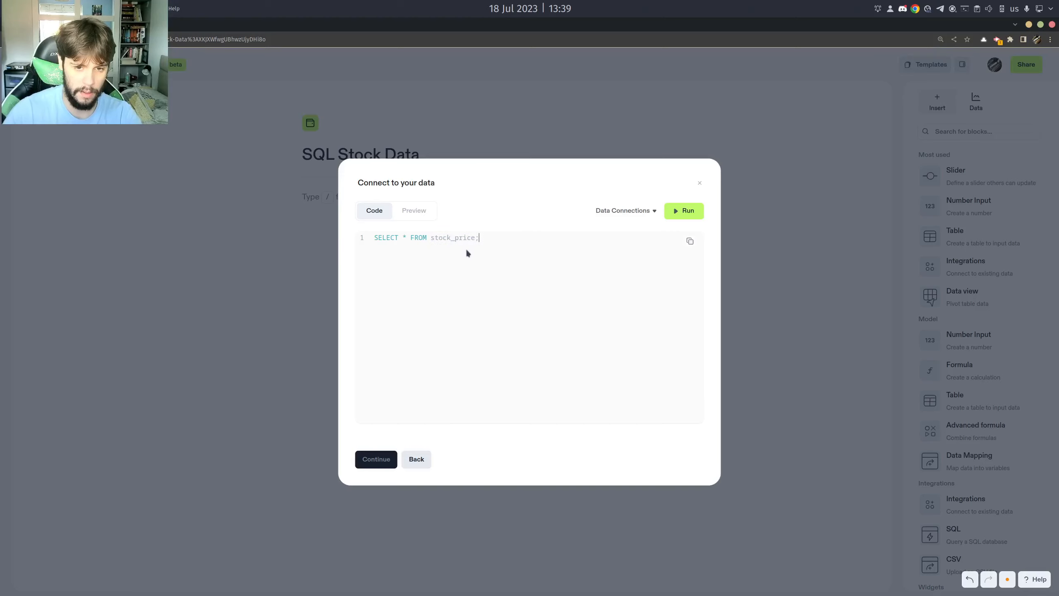
Run the query against the Deci Test connection and continue to the result preview.
{"action": "left_click", "coordinate": [629, 212]}
{"action": "left_click", "coordinate": [627, 236]}
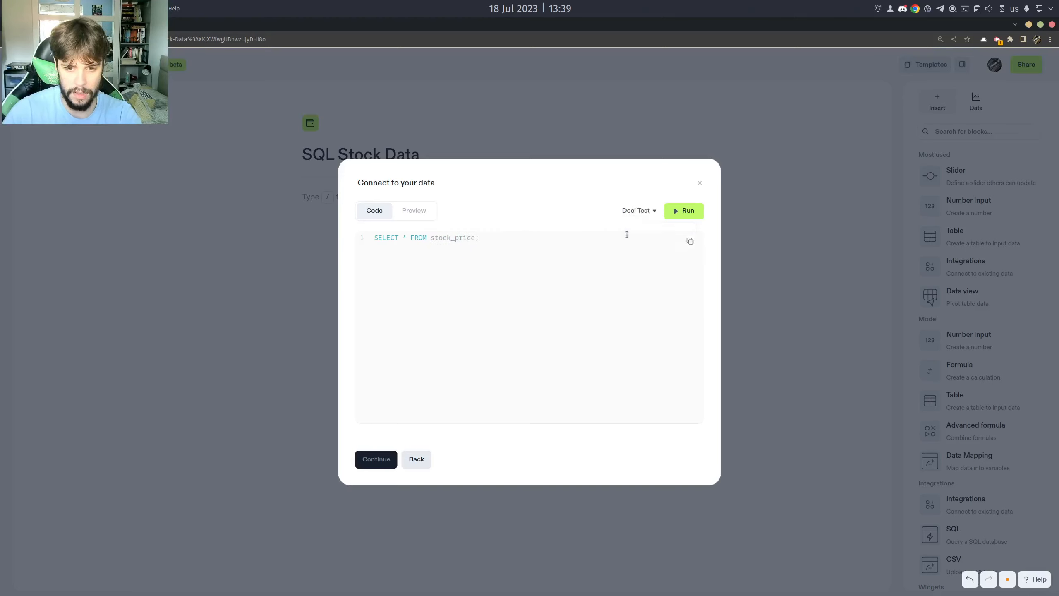
{"action": "left_click", "coordinate": [677, 211]}
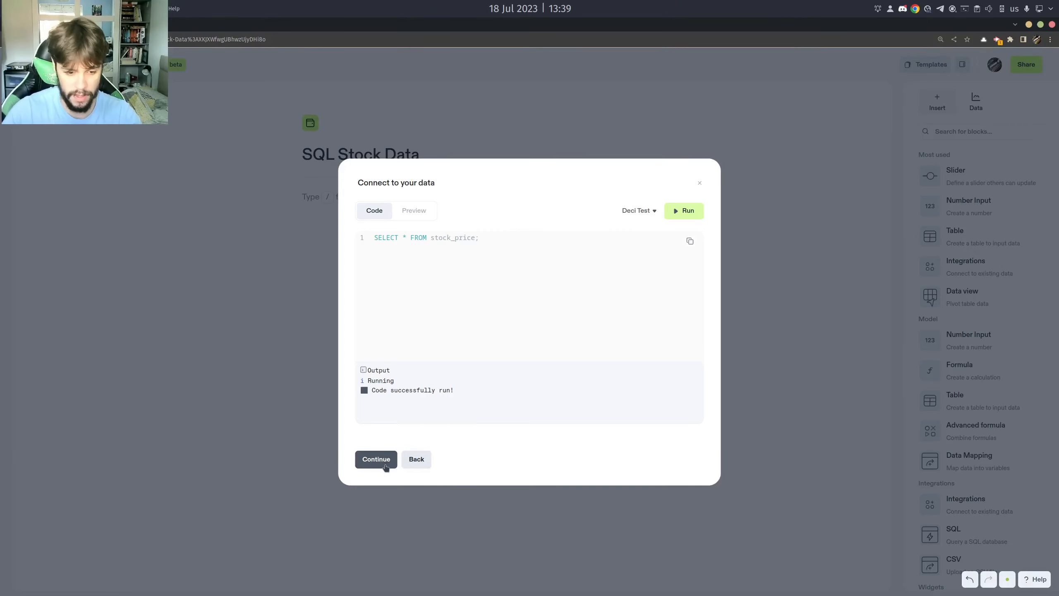
{"action": "left_click", "coordinate": [377, 458]}
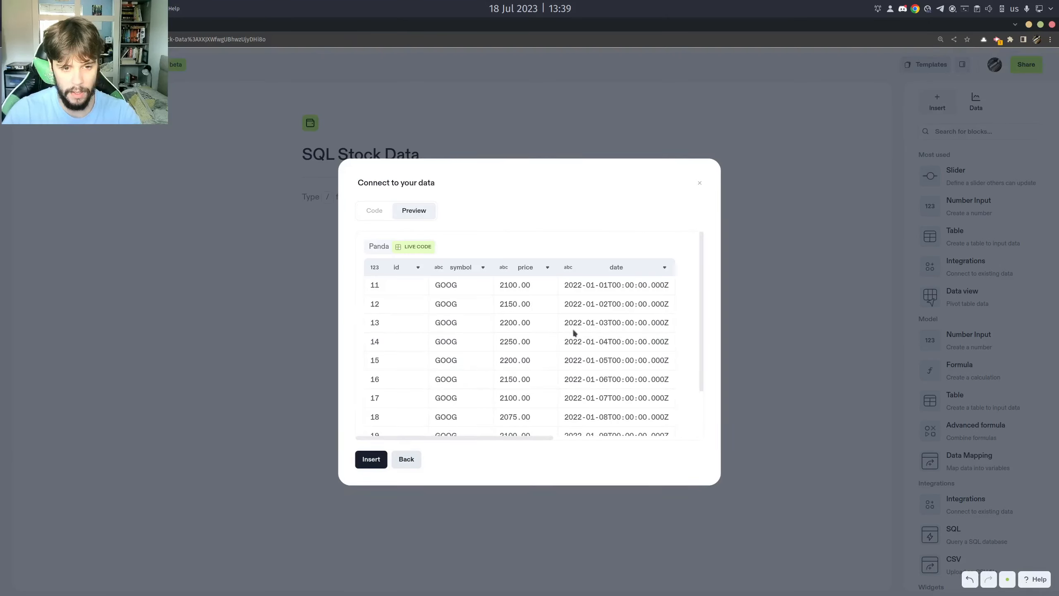
Examine the previewed stock rows on the first and second pages, returning to the first page.
{"action": "scroll", "coordinate": [571, 355], "scroll_direction": "down", "scroll_amount": 3}
{"action": "scroll", "coordinate": [517, 375], "scroll_direction": "up", "scroll_amount": 3}
{"action": "scroll", "coordinate": [480, 384], "scroll_direction": "down", "scroll_amount": 3}
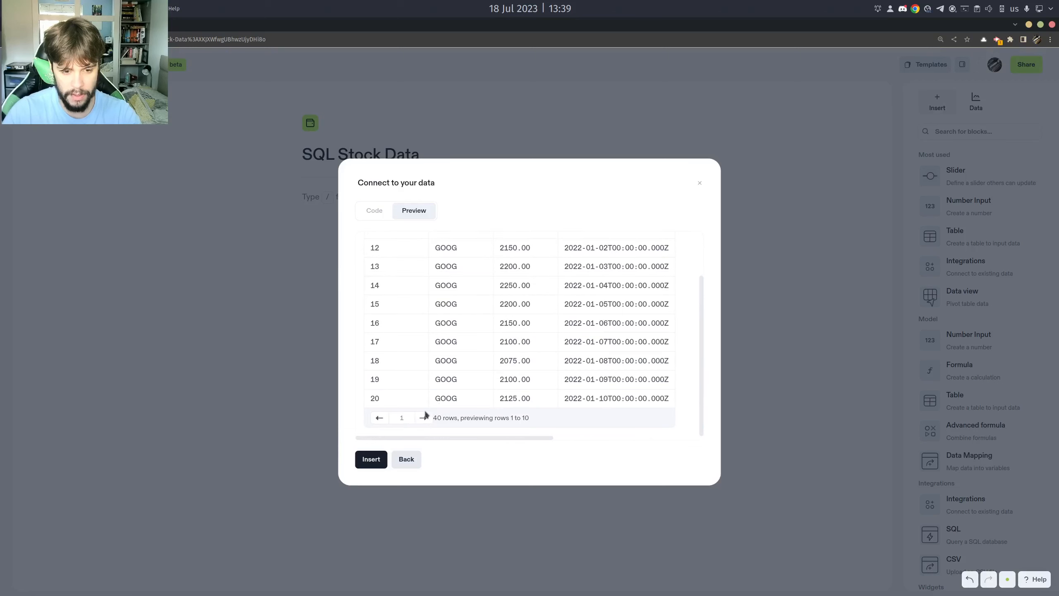
{"action": "left_click", "coordinate": [425, 414]}
{"action": "scroll", "coordinate": [517, 388], "scroll_direction": "up", "scroll_amount": 2}
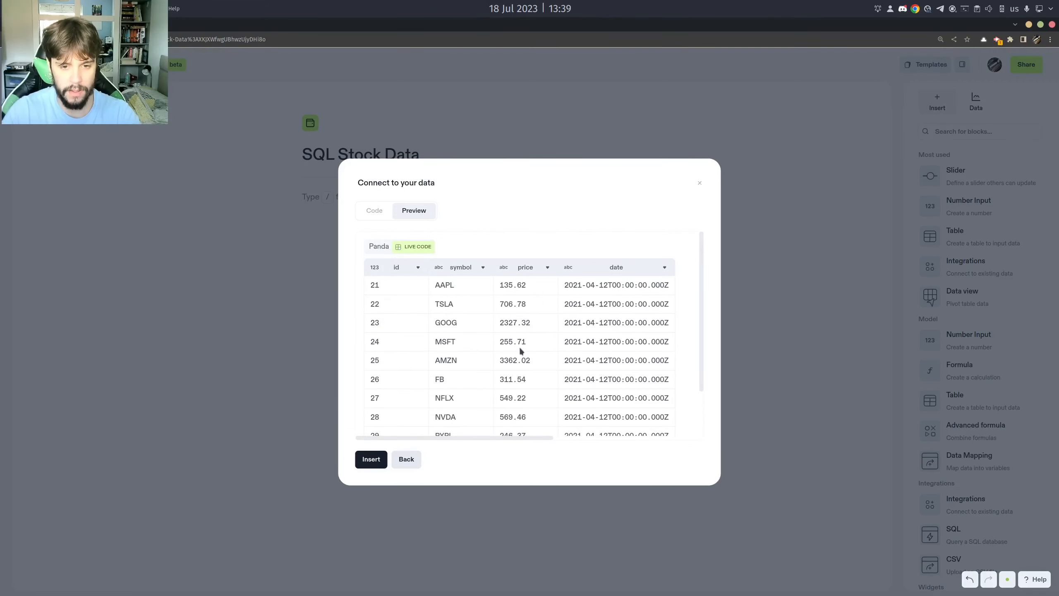
{"action": "scroll", "coordinate": [520, 351], "scroll_direction": "down", "scroll_amount": 2}
{"action": "left_click", "coordinate": [385, 415]}
{"action": "scroll", "coordinate": [521, 373], "scroll_direction": "up", "scroll_amount": 2}
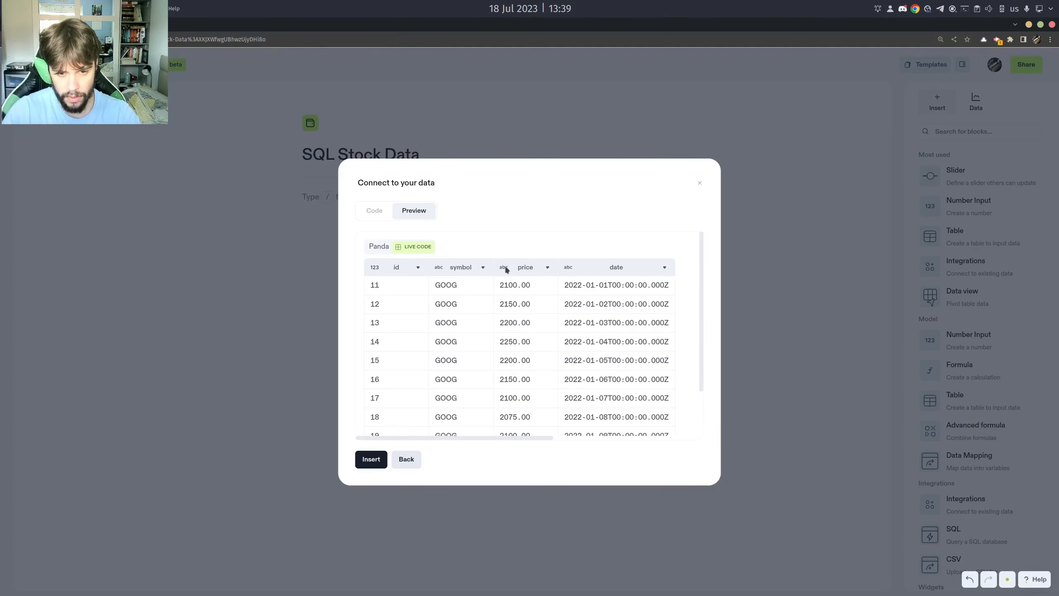
Set the price column's type to USD currency in the query preview.
{"action": "left_click", "coordinate": [548, 267]}
{"action": "mouse_move", "coordinate": [610, 303]}
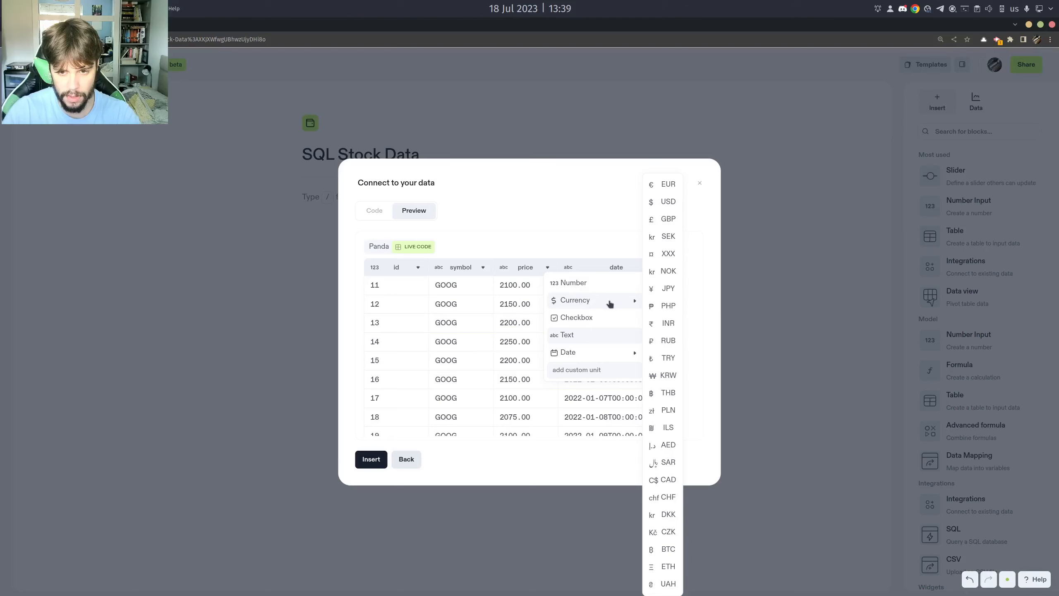
{"action": "left_click", "coordinate": [666, 202]}
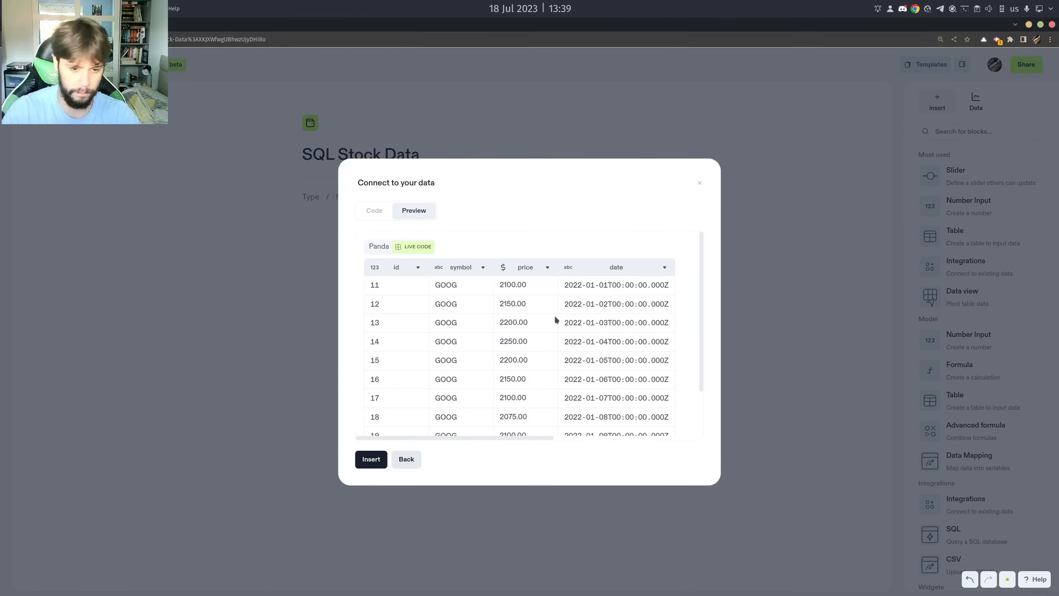
Insert the query result into the notebook and show its data table.
{"action": "scroll", "coordinate": [520, 339], "scroll_direction": "down", "scroll_amount": 2}
{"action": "left_click", "coordinate": [371, 459]}
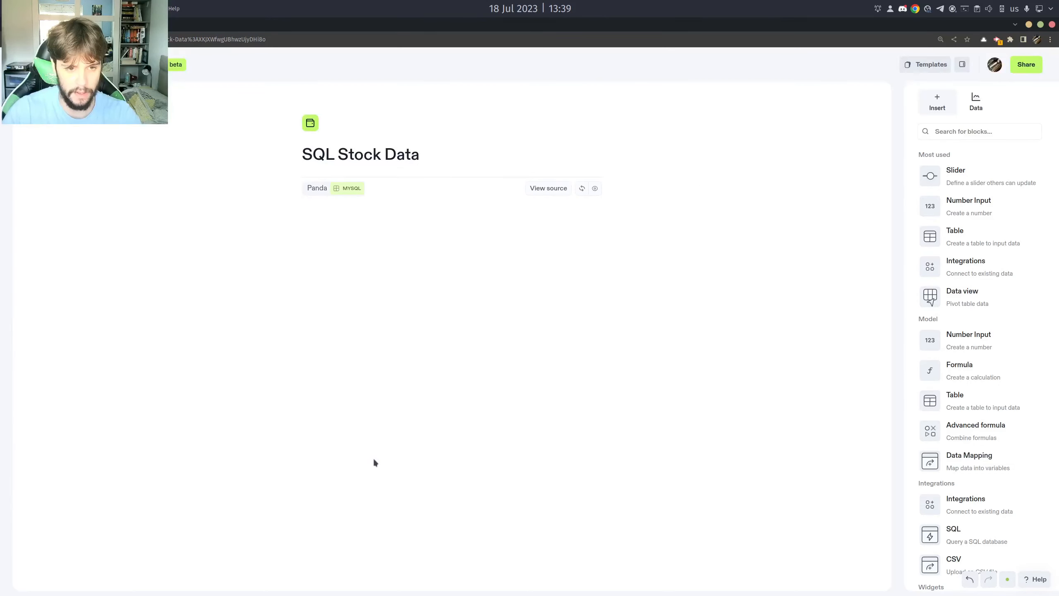
{"action": "left_click", "coordinate": [595, 188]}
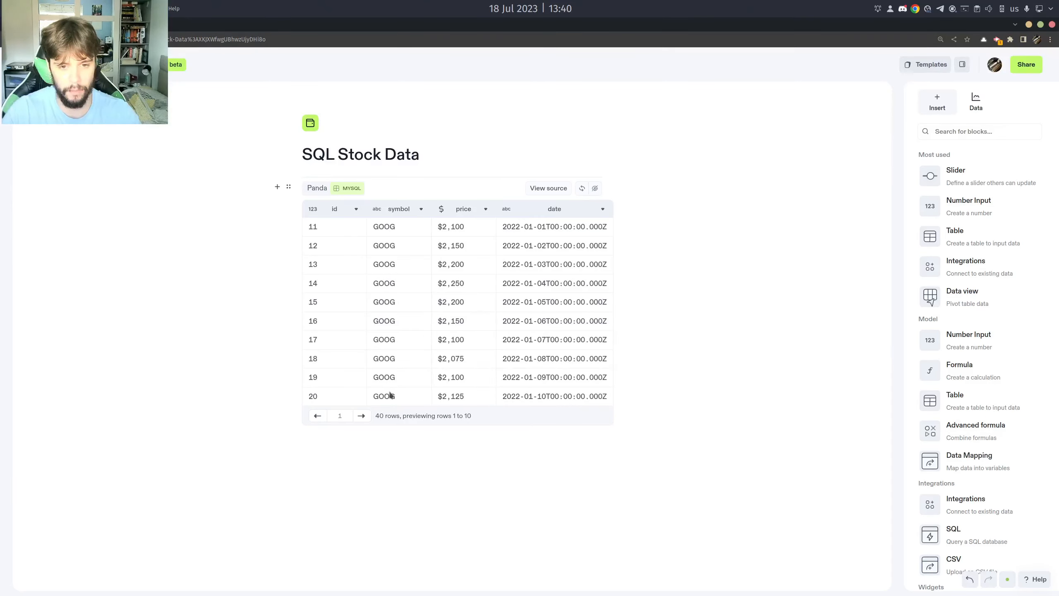
Page through the inserted table to its third page and back to the first.
{"action": "left_click", "coordinate": [362, 415]}
{"action": "left_click", "coordinate": [362, 416]}
{"action": "left_click", "coordinate": [362, 415]}
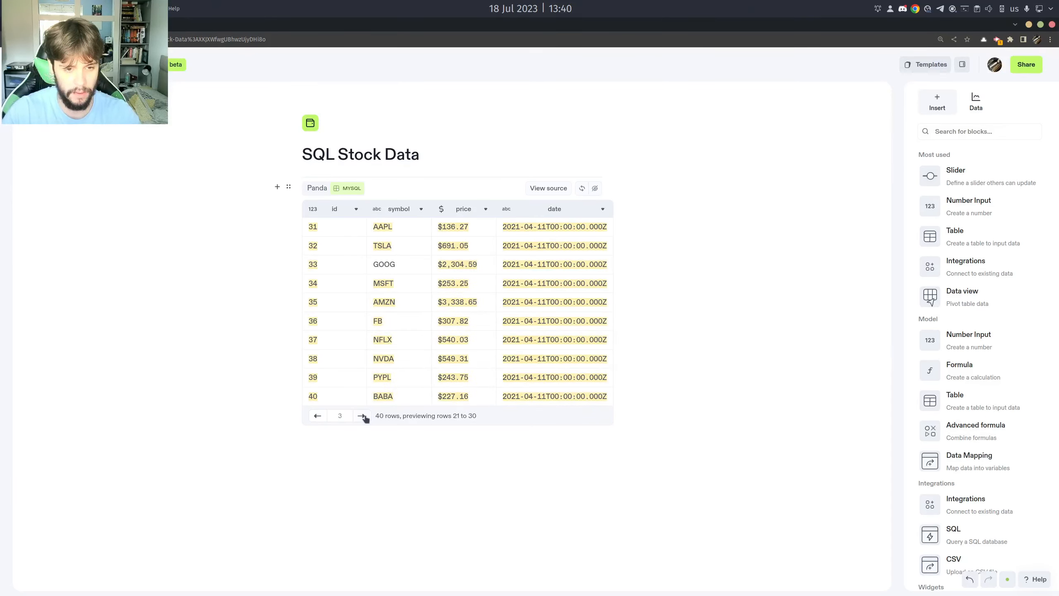
{"action": "left_click", "coordinate": [317, 415]}
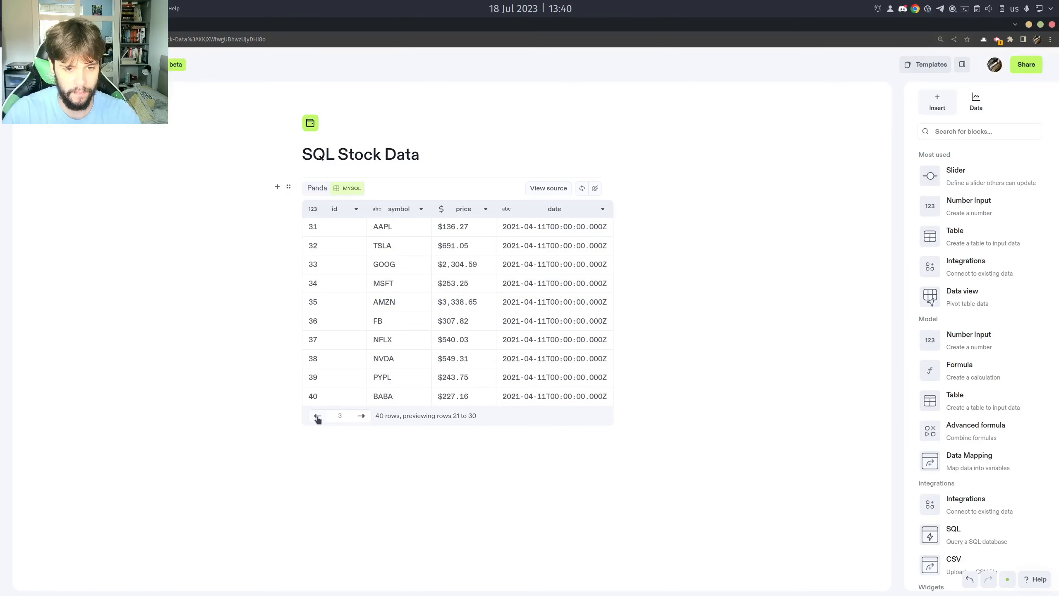
{"action": "left_click", "coordinate": [318, 415]}
{"action": "left_click", "coordinate": [317, 416]}
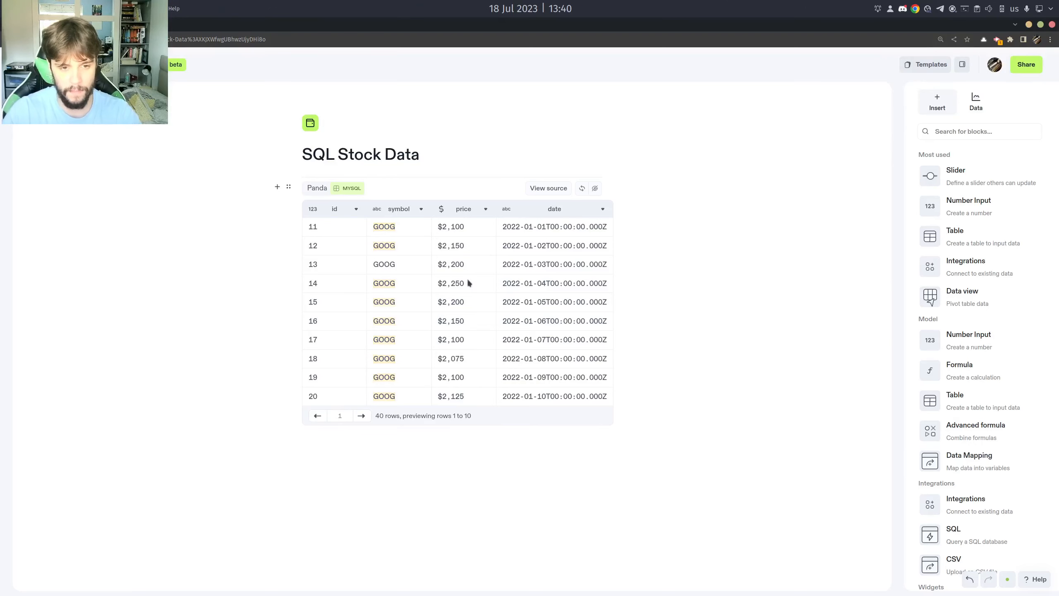
Add a variable below the stock table that references the Panda table's price column.
{"action": "left_click", "coordinate": [424, 434]}
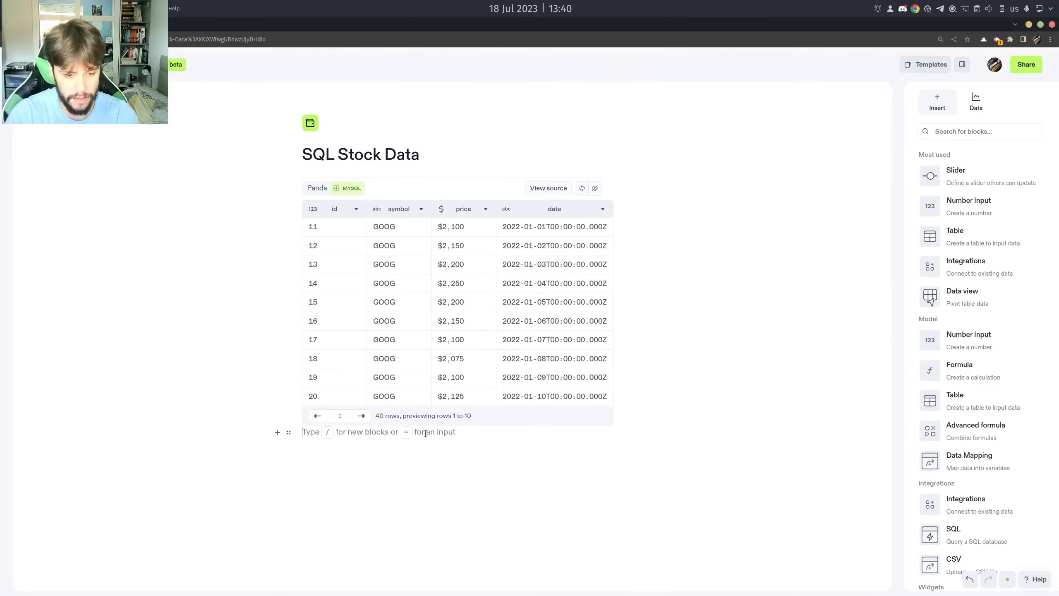
{"action": "type", "text": "=100$"}
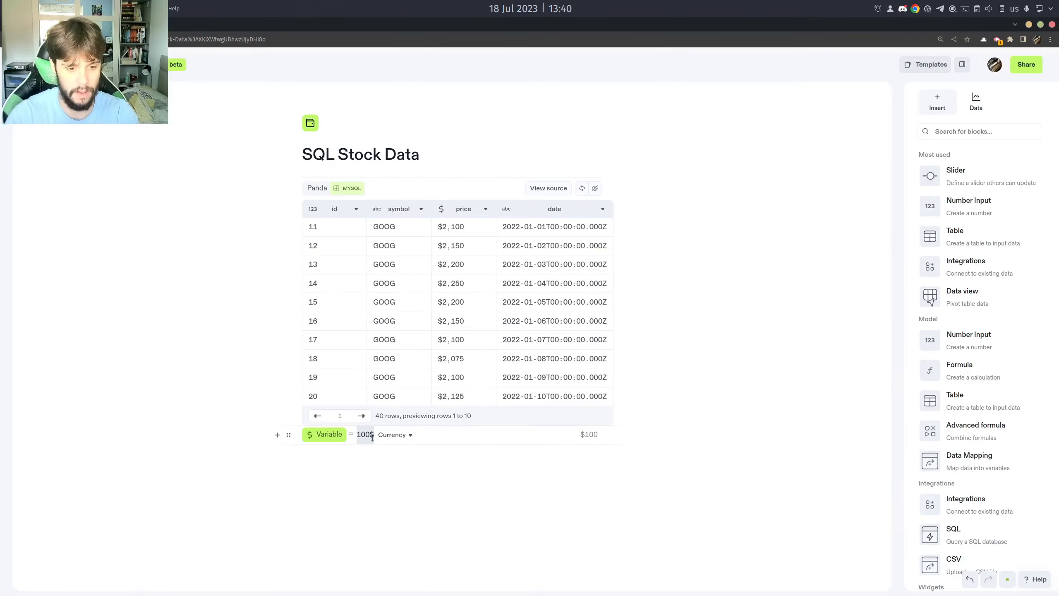
{"action": "type", "text": "Panda"}
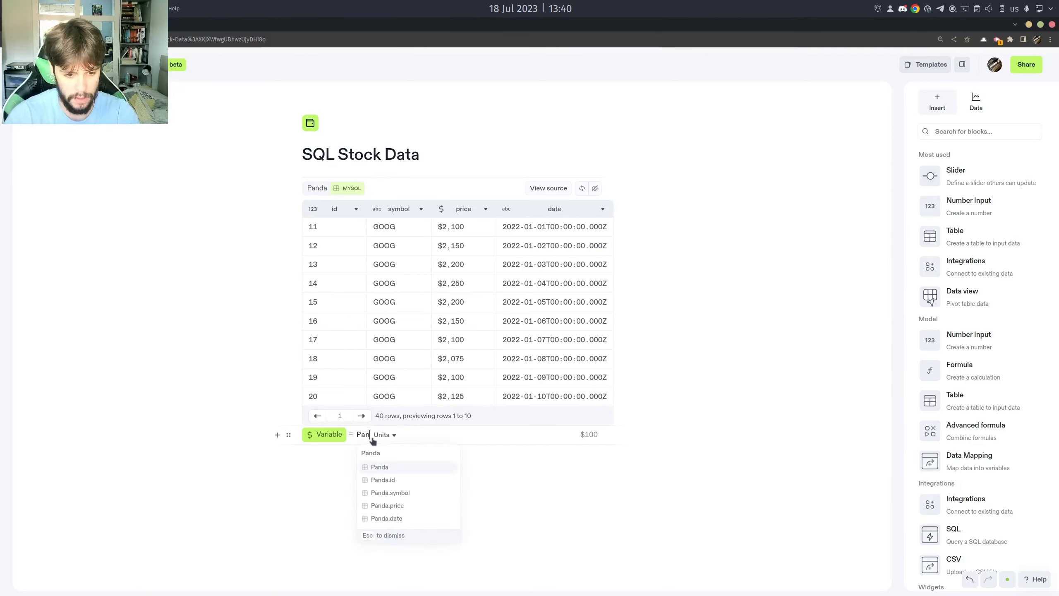
{"action": "key", "text": "BackSpace"}
{"action": "key", "text": "BackSpace"}
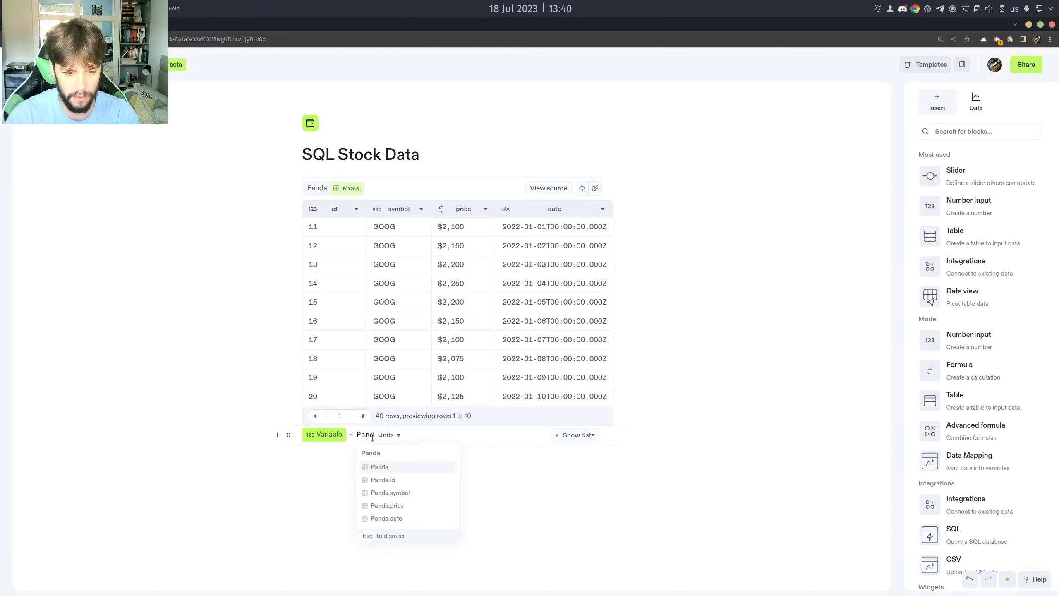
{"action": "key", "text": "Down"}
{"action": "key", "text": "Down"}
{"action": "key", "text": "Down"}
{"action": "key", "text": "Return"}
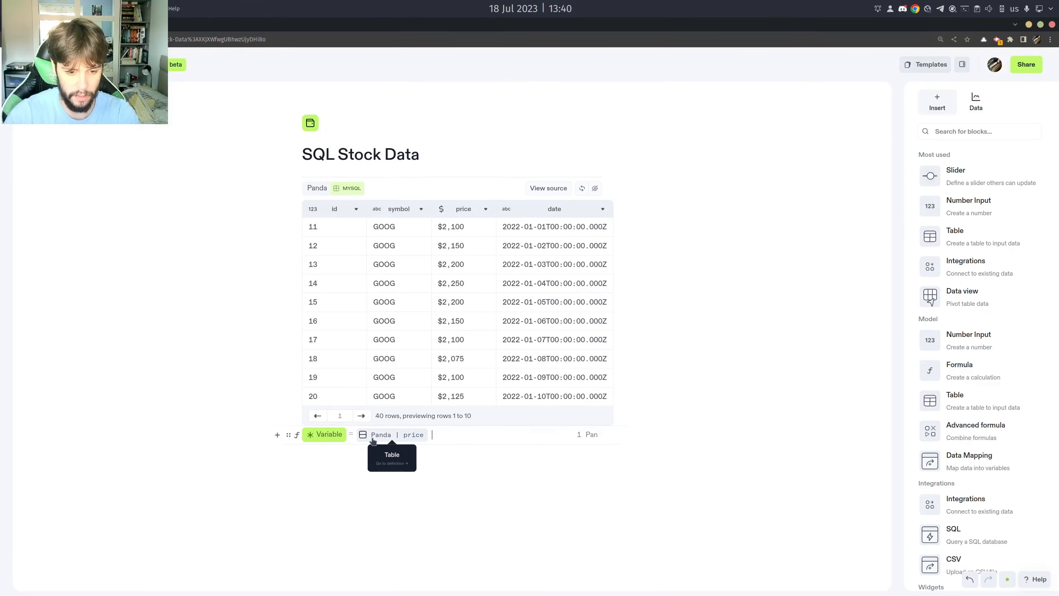
Show the variable's data and multiply the Panda price values by 2 in its formula.
{"action": "left_click", "coordinate": [557, 435]}
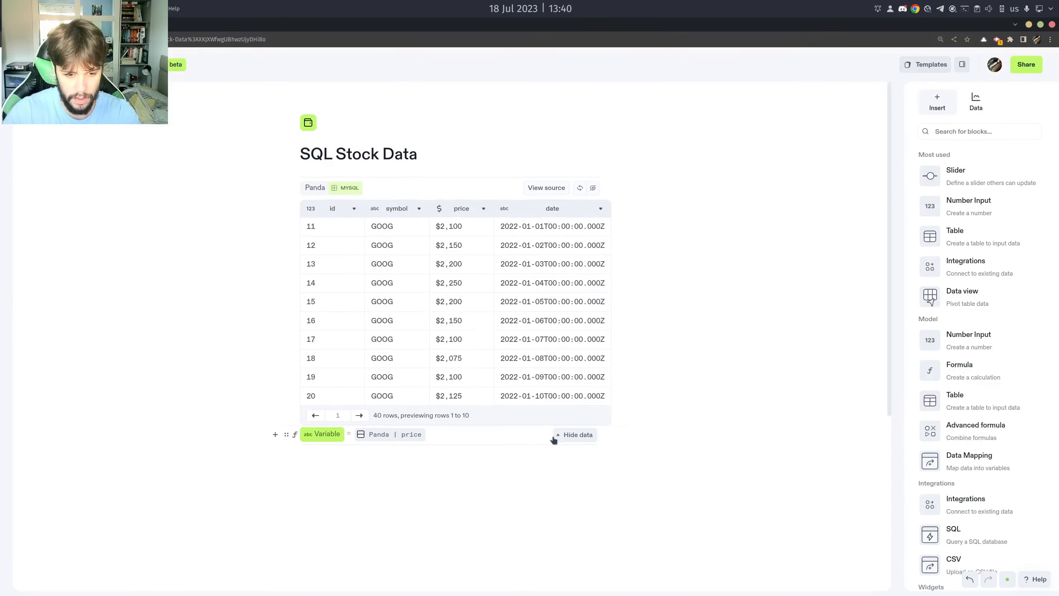
{"action": "scroll", "coordinate": [525, 408], "scroll_direction": "down", "scroll_amount": 3}
{"action": "scroll", "coordinate": [519, 400], "scroll_direction": "down", "scroll_amount": 3}
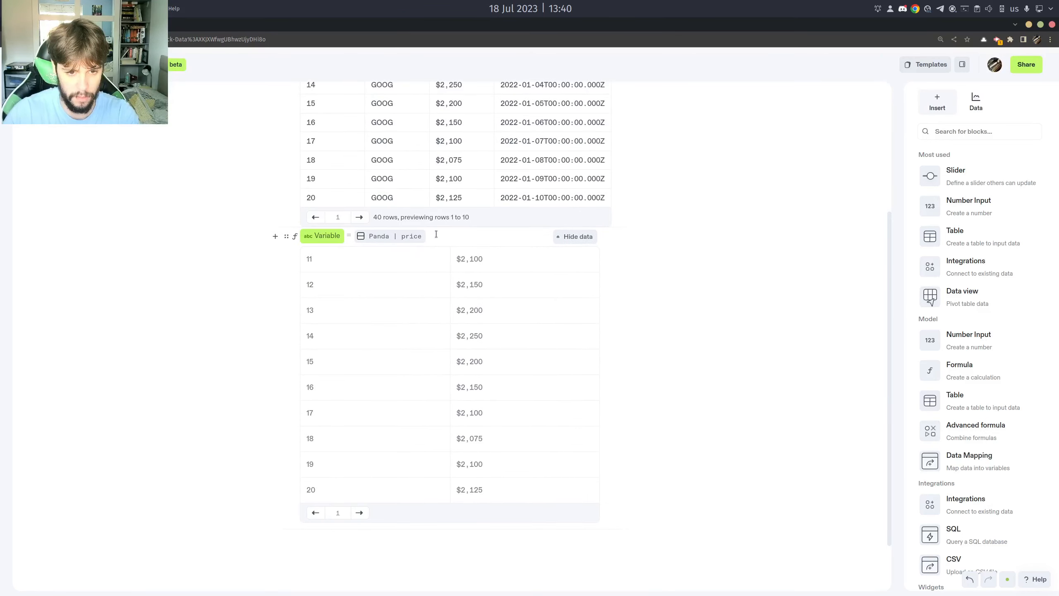
{"action": "left_click", "coordinate": [435, 234]}
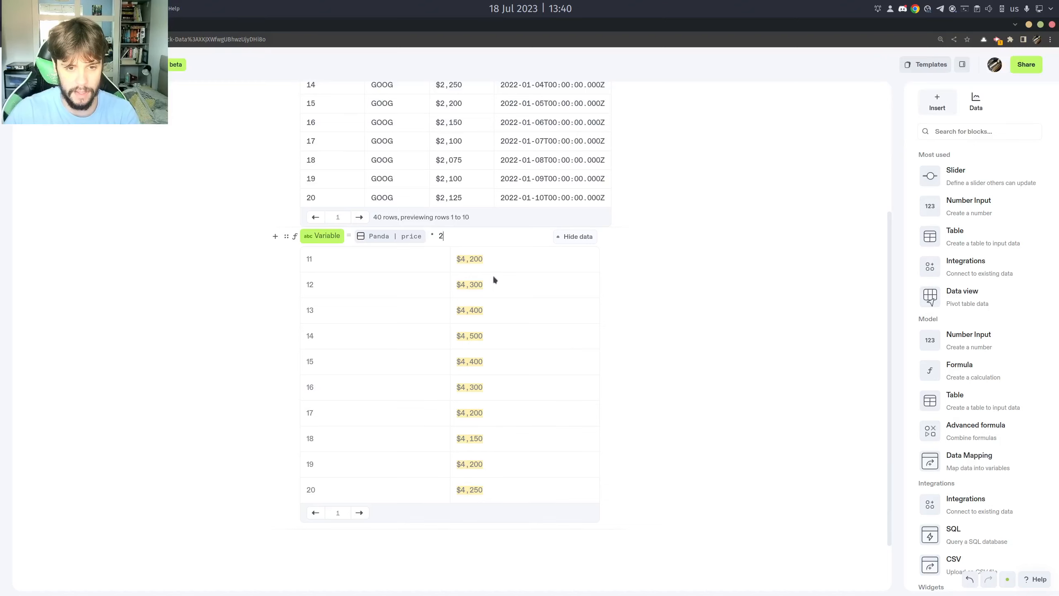
Replace the multiplication with a unit conversion, "in bananas", and check the formula's error details.
{"action": "key", "text": "BackSpace"}
{"action": "key", "text": "BackSpace"}
{"action": "key", "text": "BackSpace"}
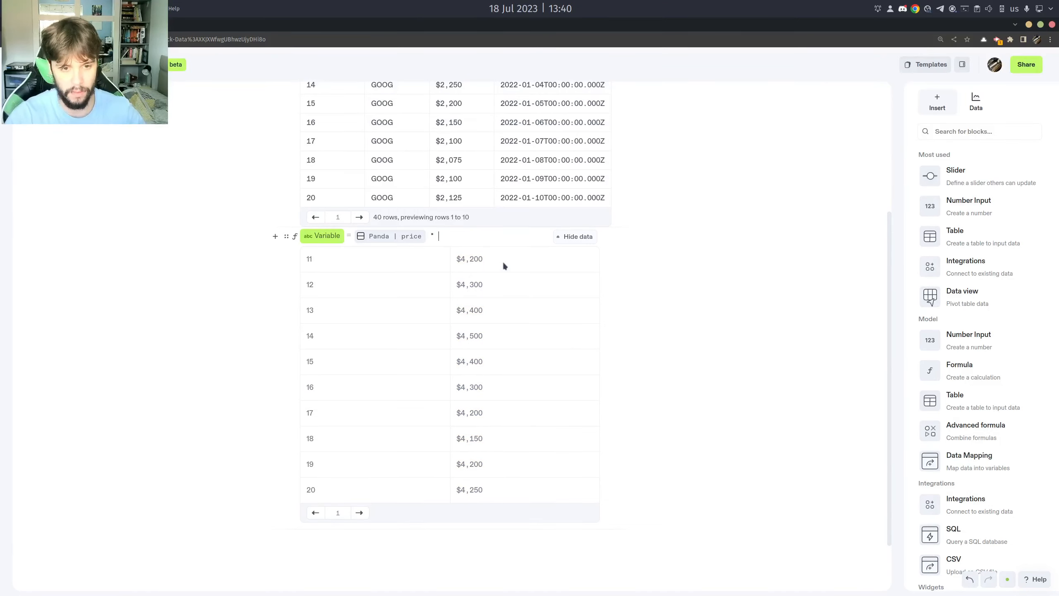
{"action": "type", "text": "in"}
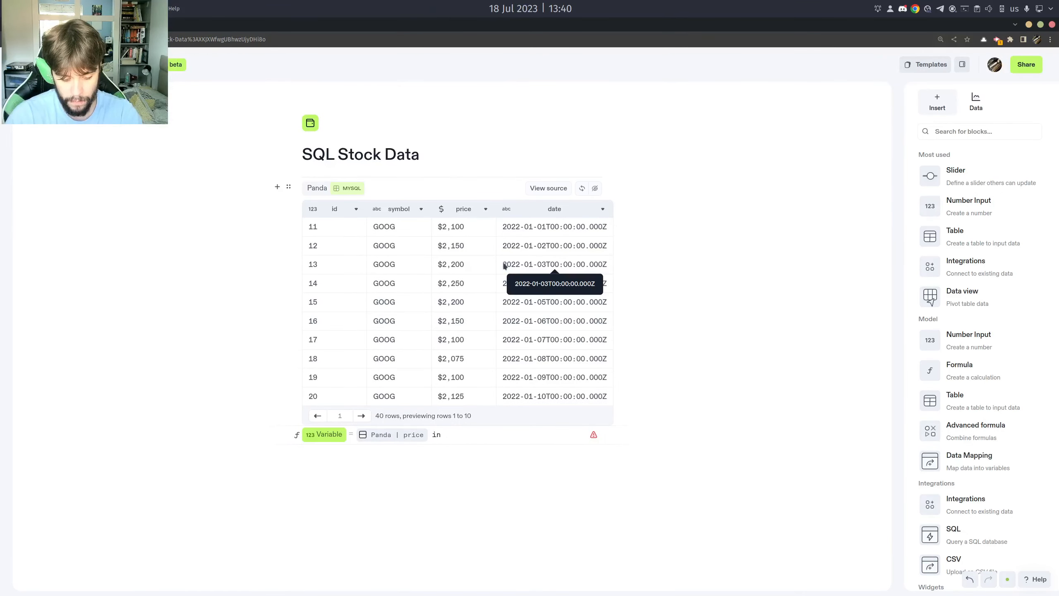
{"action": "type", "text": "bananas"}
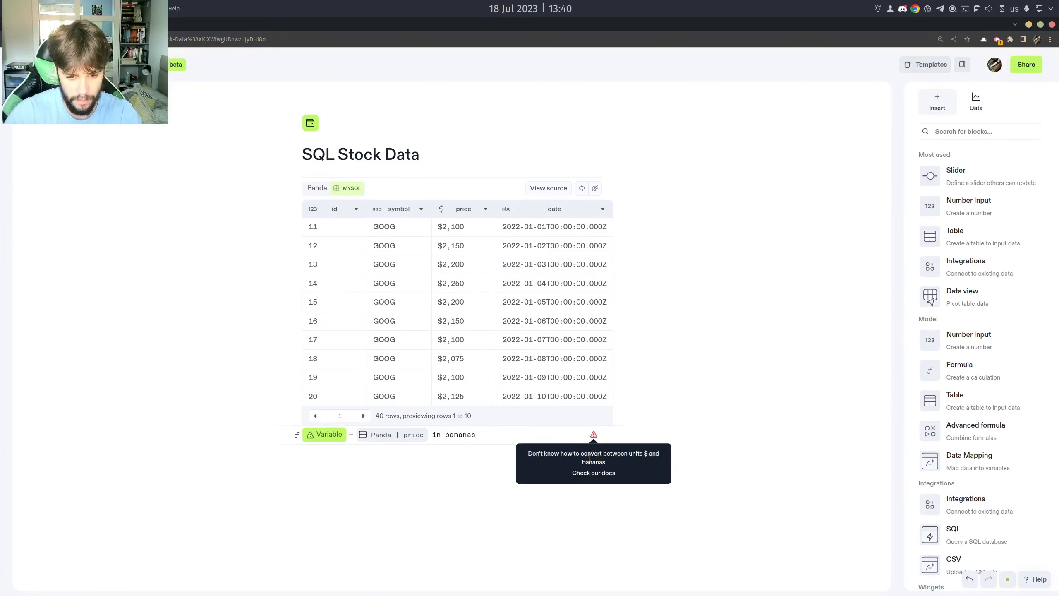
{"action": "mouse_move", "coordinate": [594, 436]}
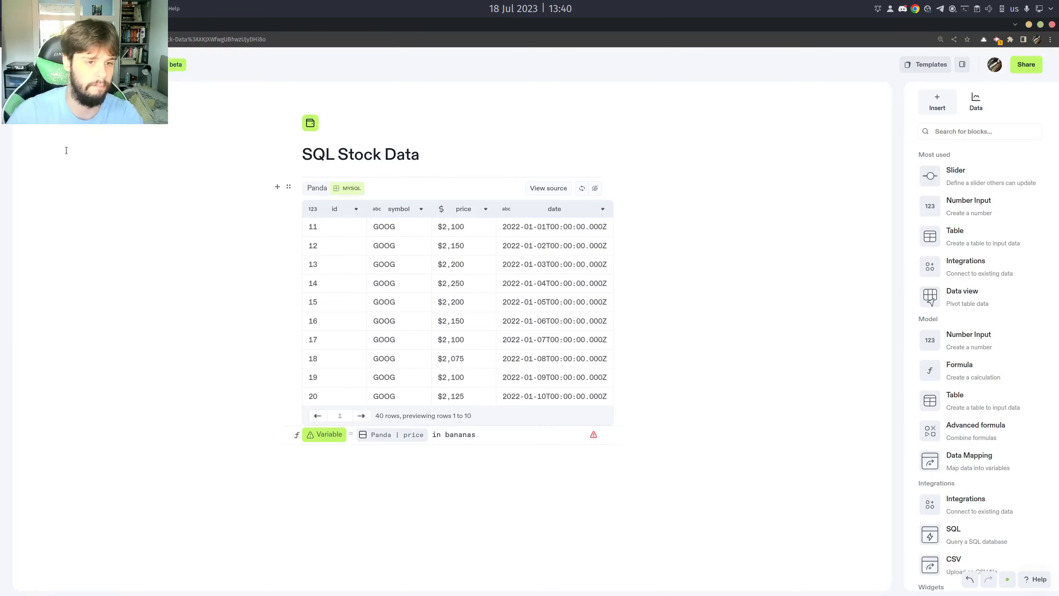
Return to the notebook overview and remove the SQL Stock Data notebook from the list.
{"action": "left_click", "coordinate": [20, 65]}
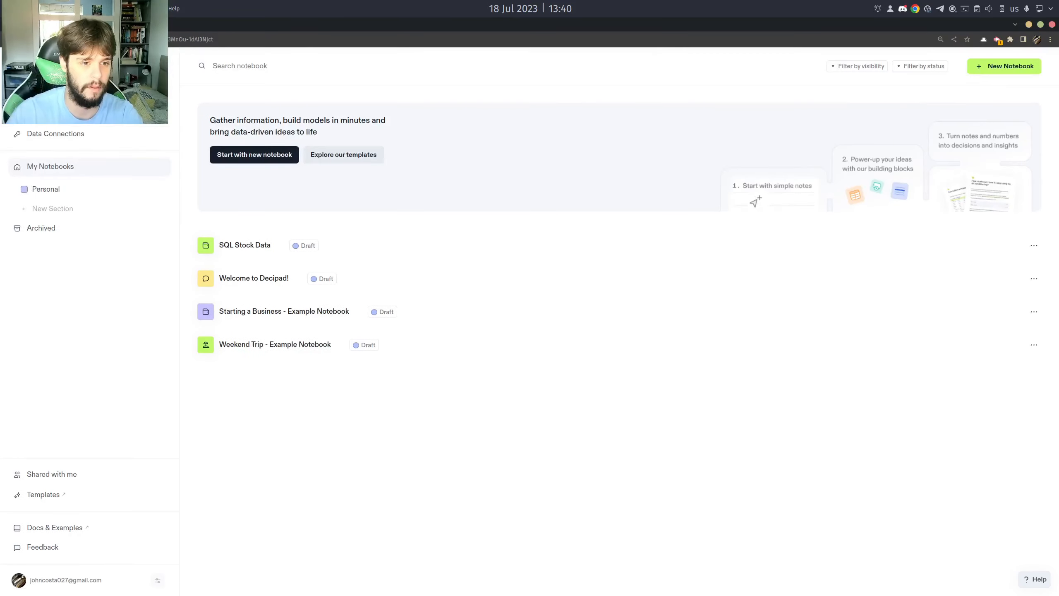
{"action": "left_click", "coordinate": [1033, 246]}
{"action": "left_click", "coordinate": [982, 321]}
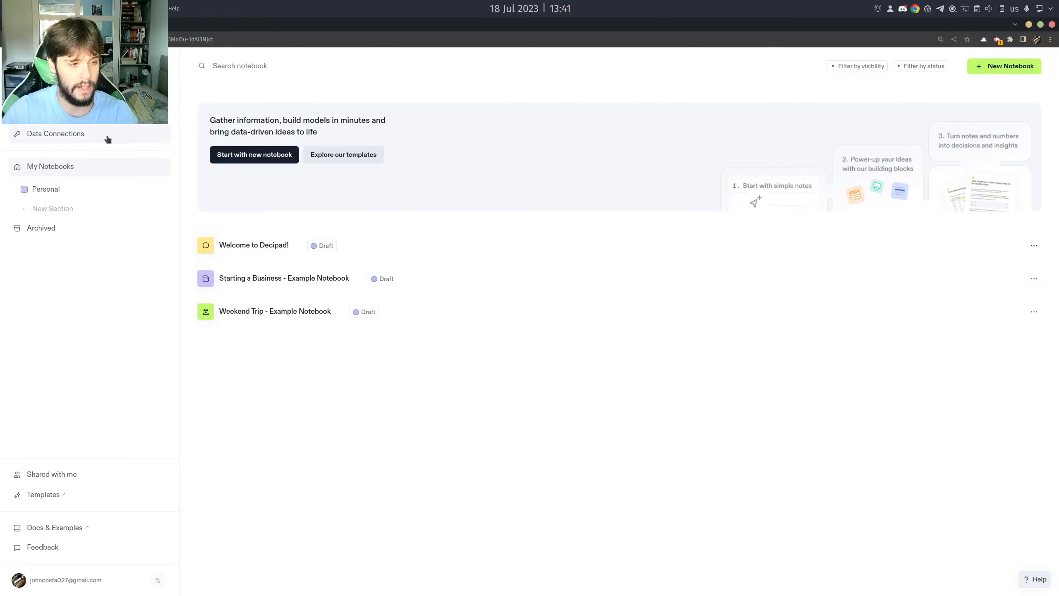
View the workspace's SQL data connections and the options available for the Deci Test connection.
{"action": "left_click", "coordinate": [90, 136]}
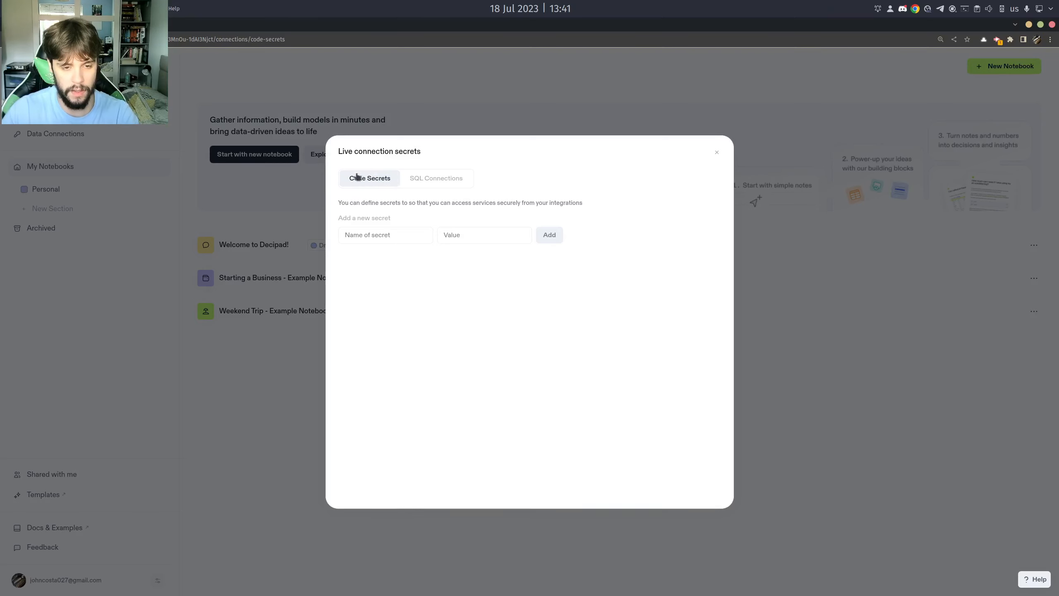
{"action": "left_click", "coordinate": [443, 179]}
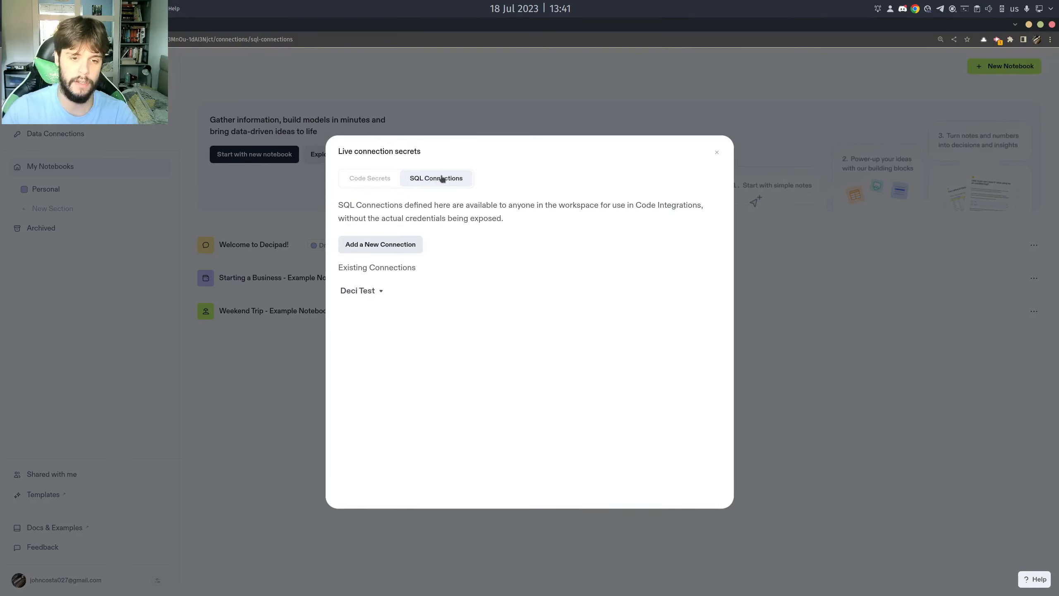
{"action": "left_click", "coordinate": [361, 291]}
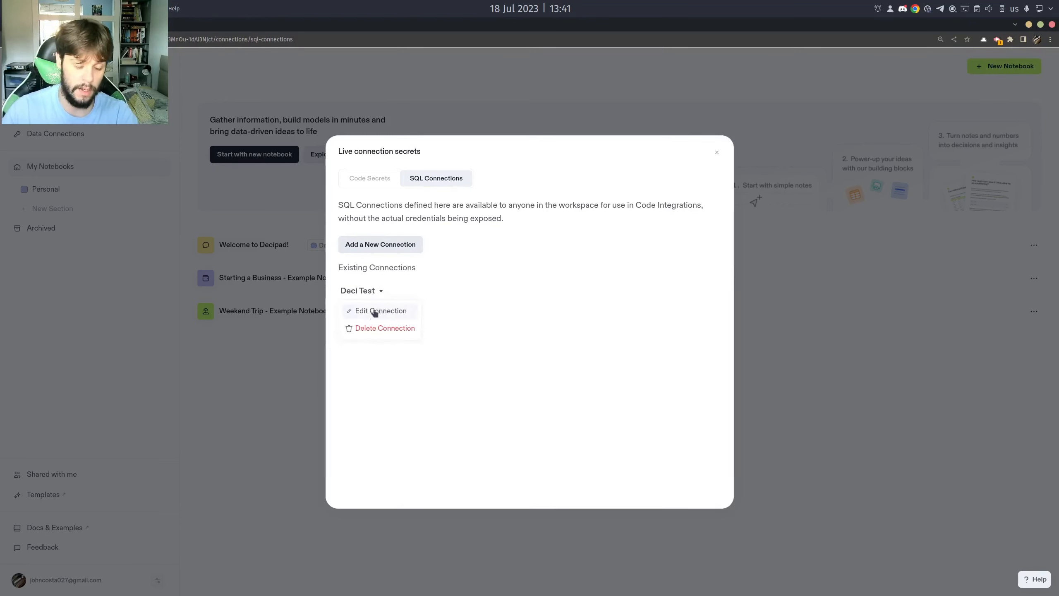
{"action": "left_click", "coordinate": [374, 294]}
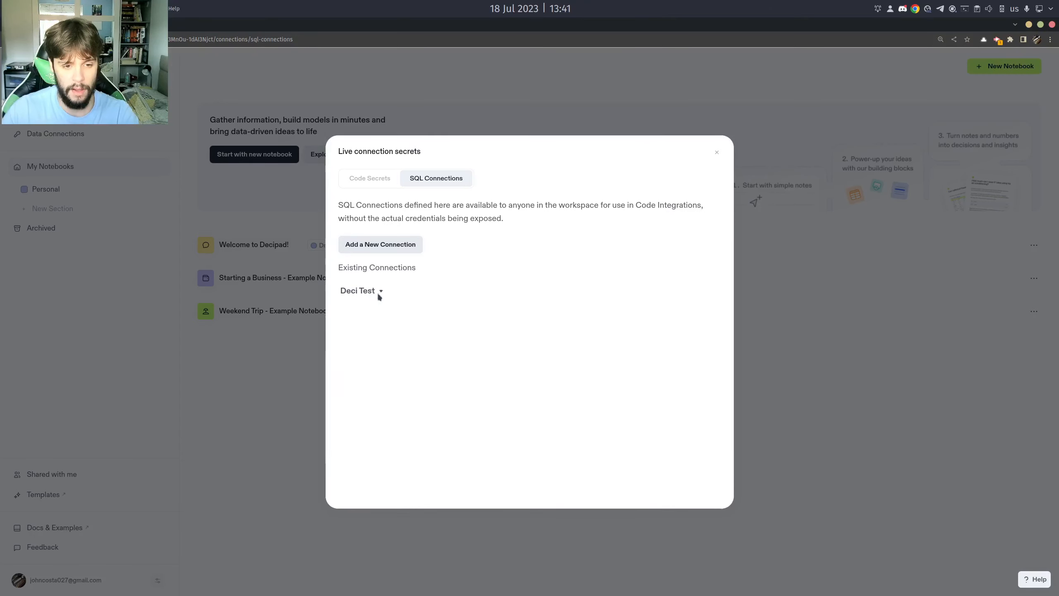
Review the full-URL and manual forms for a new SQL connection, cancelling without adding one and closing the connection settings.
{"action": "left_click", "coordinate": [383, 247]}
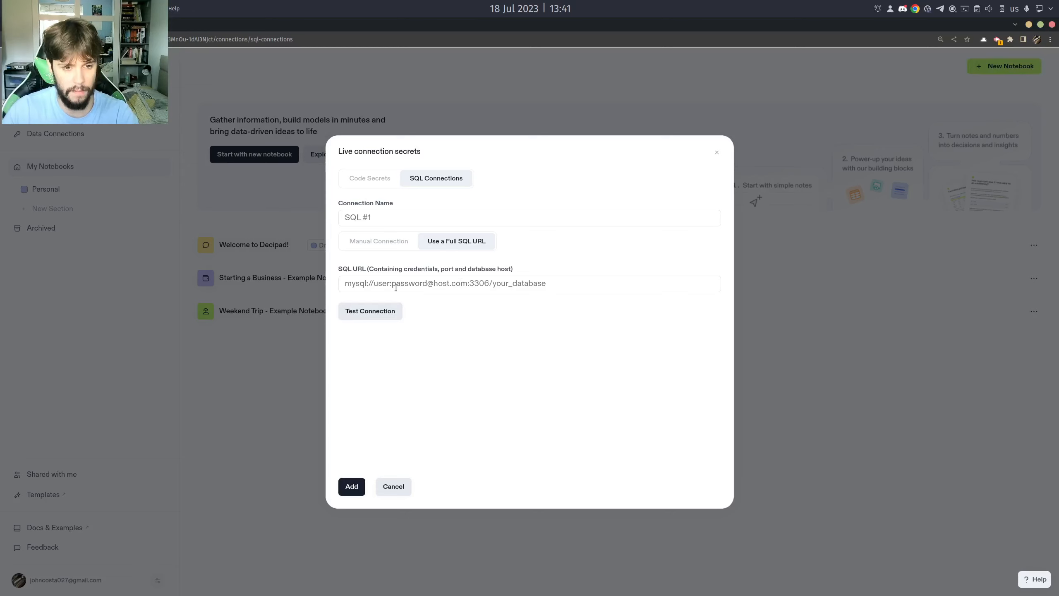
{"action": "left_click", "coordinate": [395, 245]}
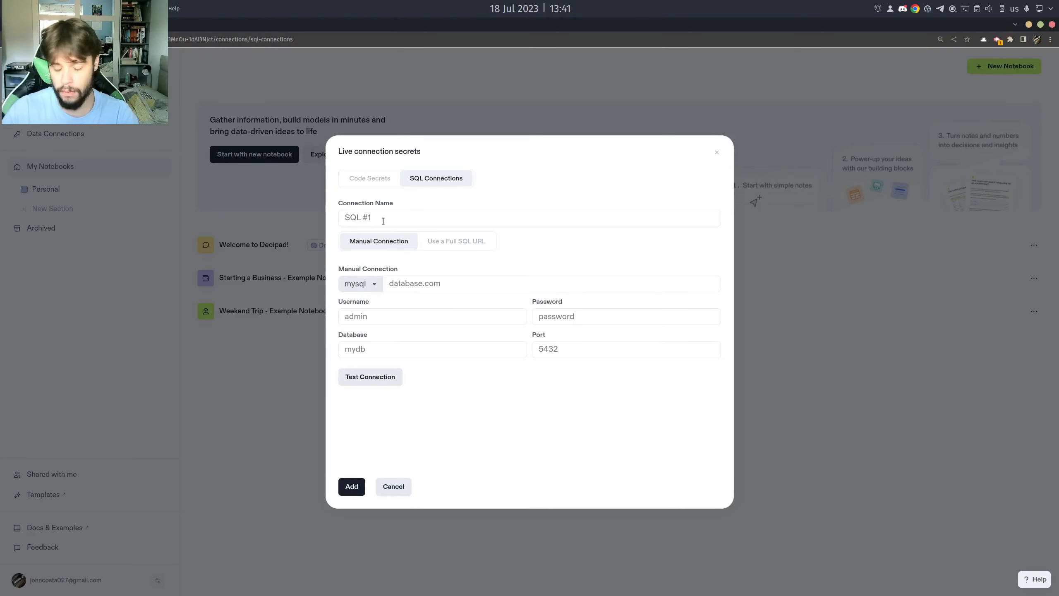
{"action": "left_click", "coordinate": [409, 221]}
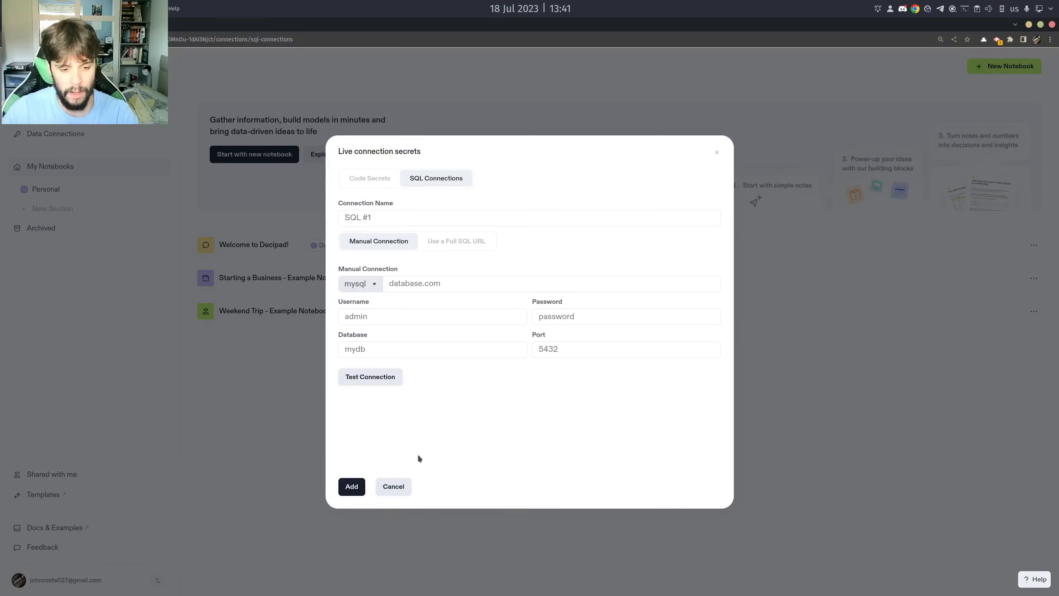
{"action": "left_click", "coordinate": [401, 485]}
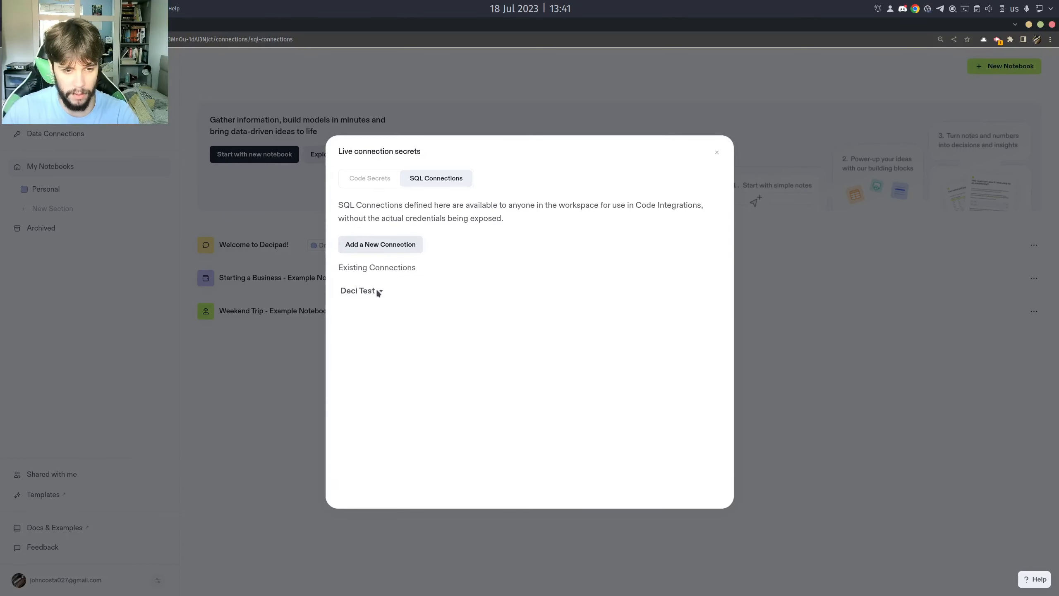
{"action": "left_click", "coordinate": [826, 302]}
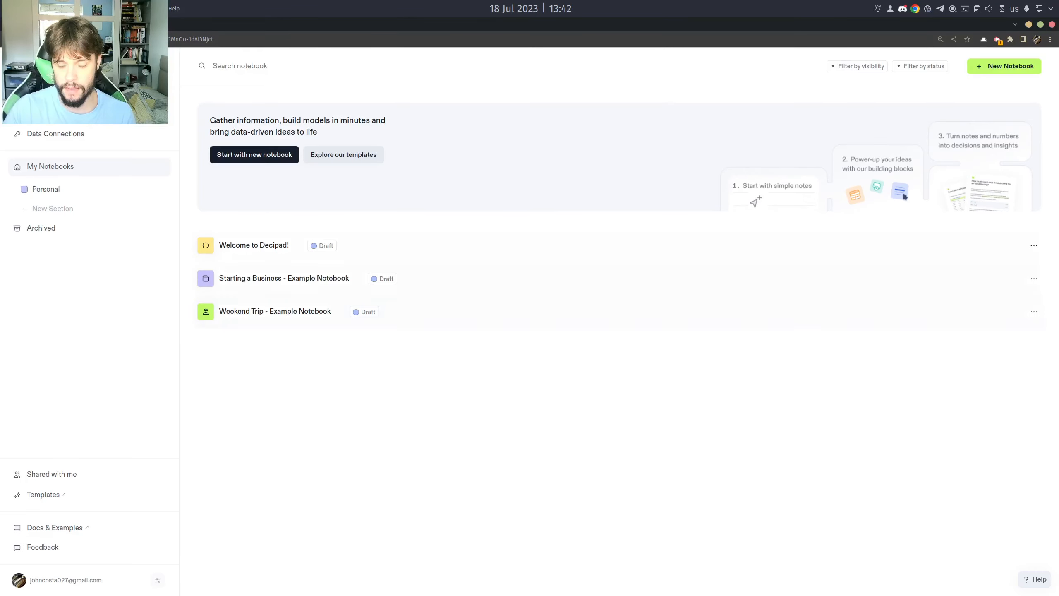
Create a new notebook, clear all its sample content and title it "SQL Stock Data".
{"action": "left_click", "coordinate": [990, 71]}
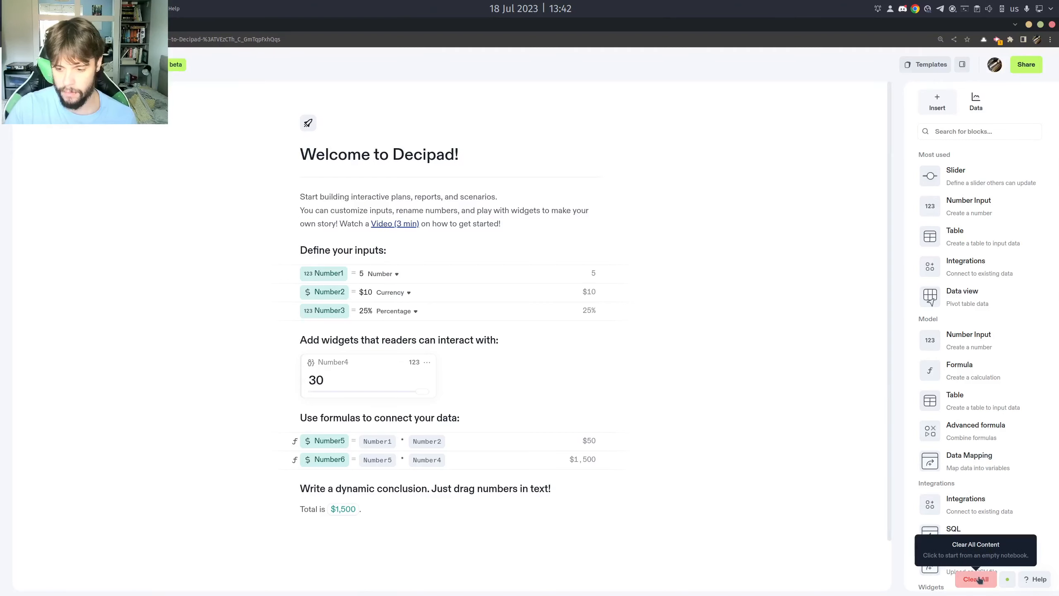
{"action": "left_click", "coordinate": [975, 578]}
{"action": "left_click_drag", "start_coordinate": [405, 150], "coordinate": [294, 149]}
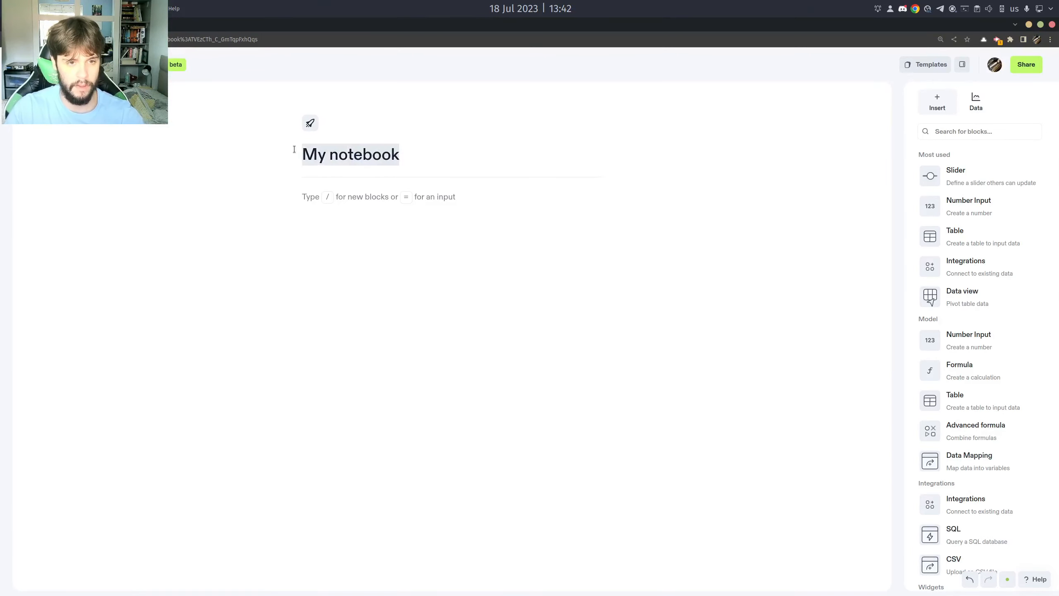
{"action": "type", "text": "SQL St"}
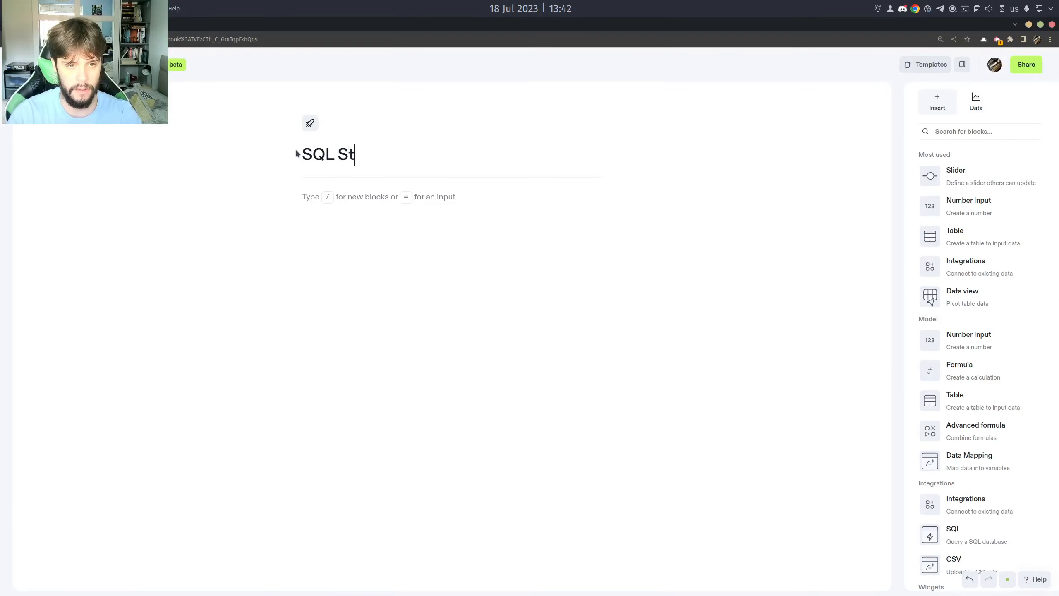
{"action": "type", "text": "ock Data"}
Give the notebook a green style with the wallet icon.
{"action": "left_click", "coordinate": [310, 123]}
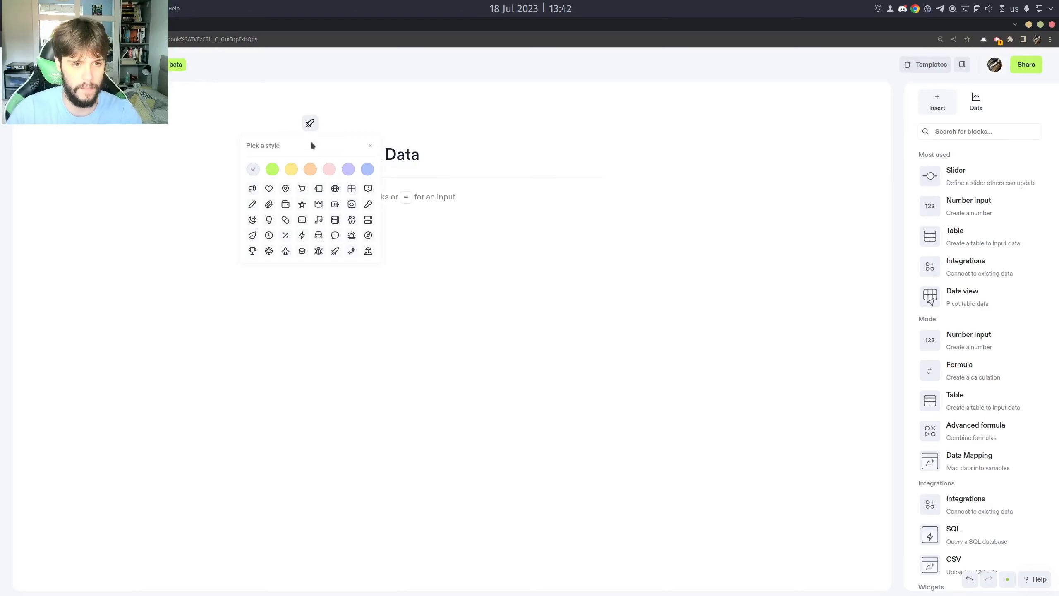
{"action": "left_click", "coordinate": [272, 170]}
{"action": "left_click", "coordinate": [285, 204]}
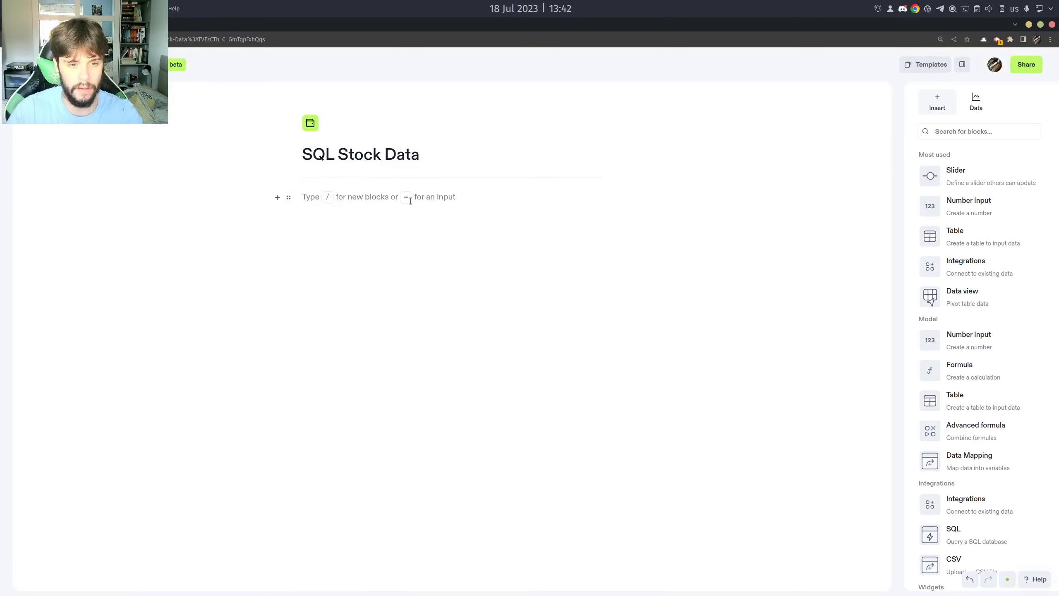
Add an SQL integration to the notebook and write the query "SELECT * FROM stock_price;" in place of the existing text.
{"action": "left_click", "coordinate": [982, 271]}
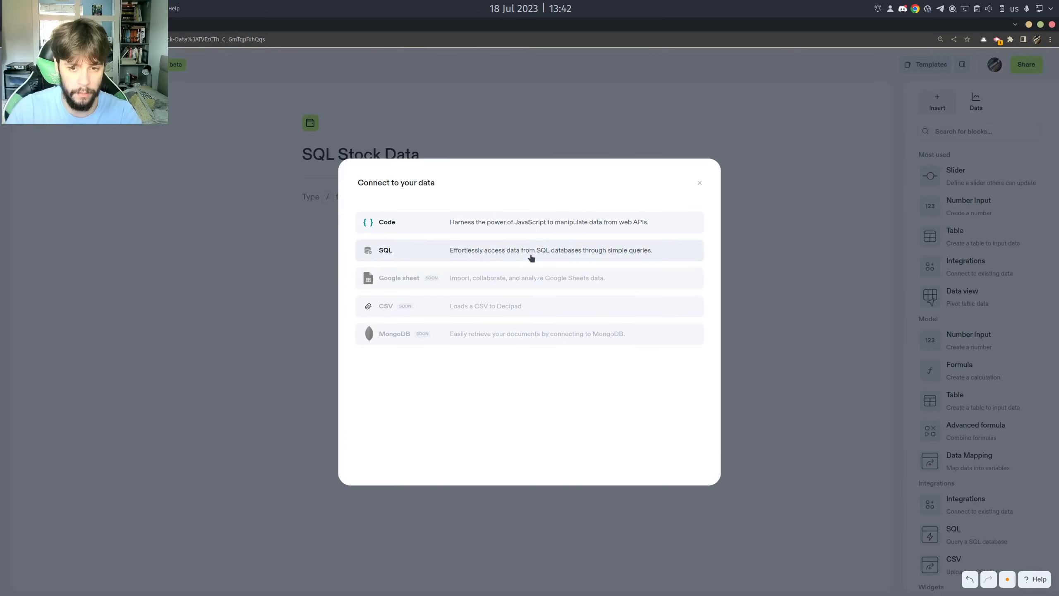
{"action": "left_click", "coordinate": [529, 254]}
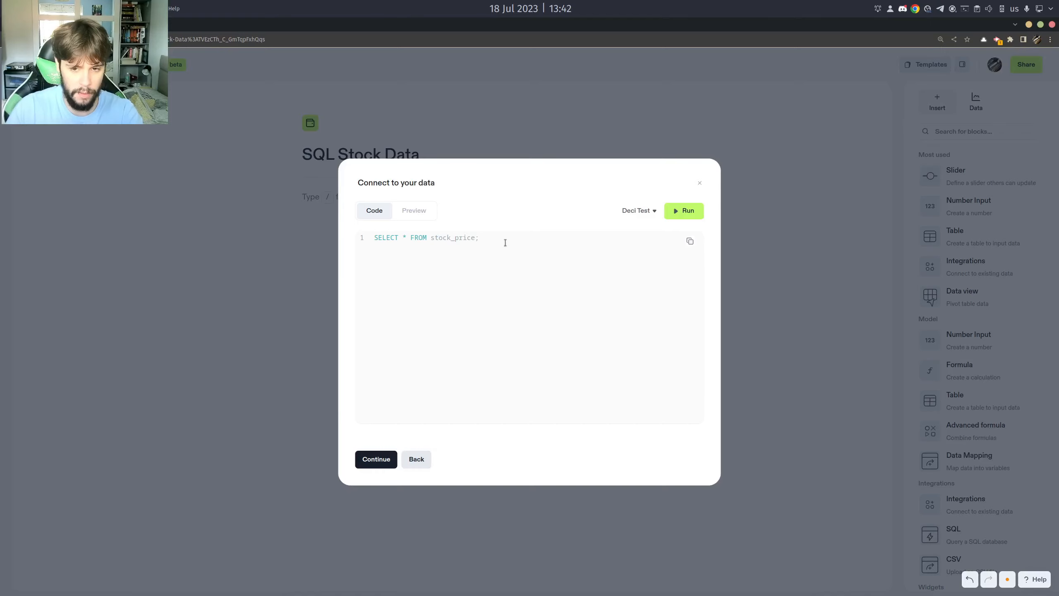
{"action": "left_click", "coordinate": [505, 240]}
{"action": "left_click_drag", "start_coordinate": [479, 238], "coordinate": [357, 238]}
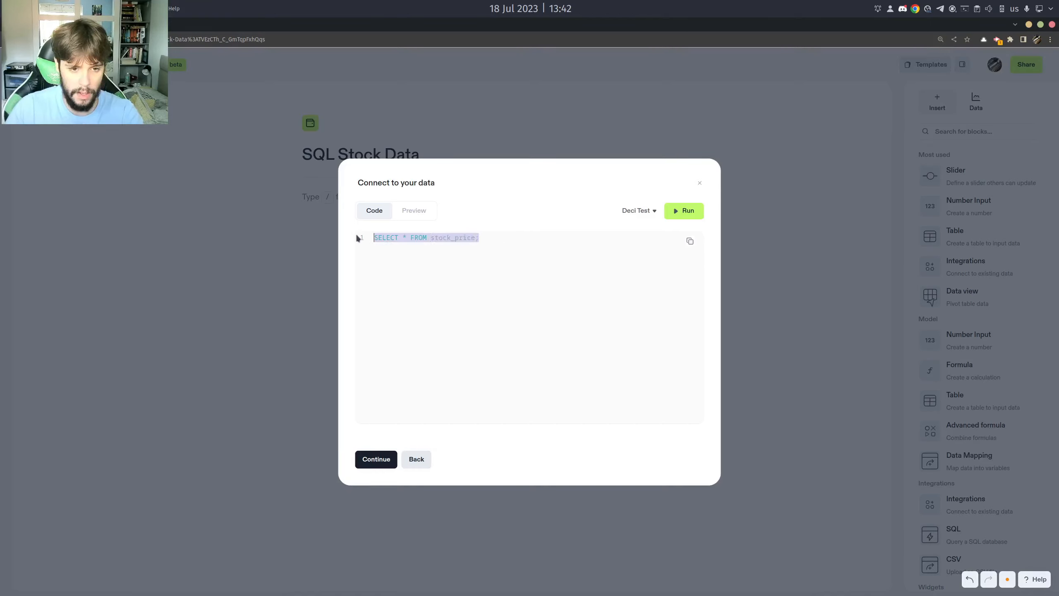
{"action": "key", "text": "BackSpace"}
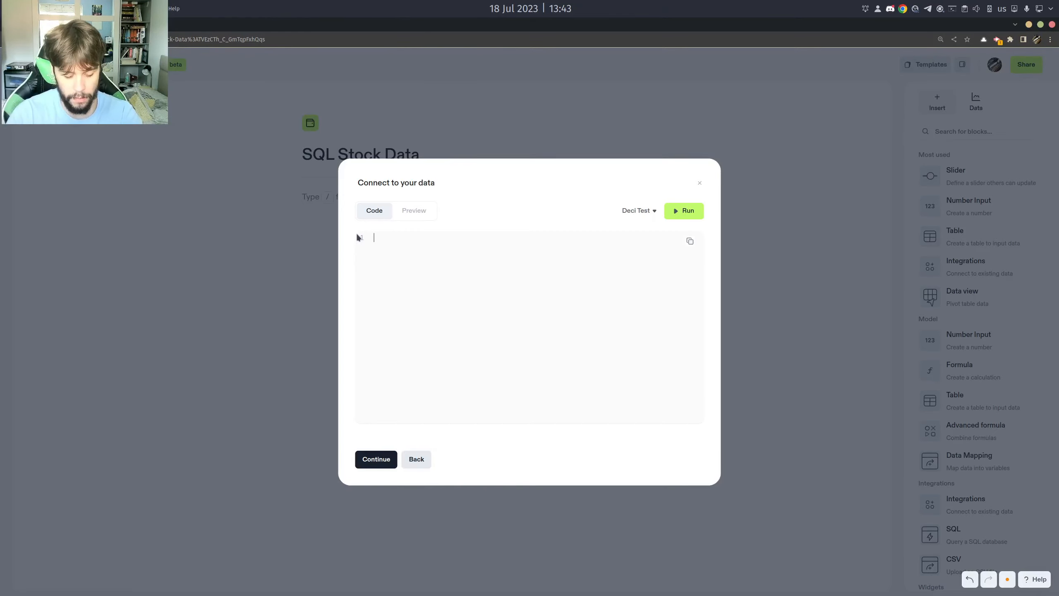
{"action": "type", "text": "SELECT * FROM stock"}
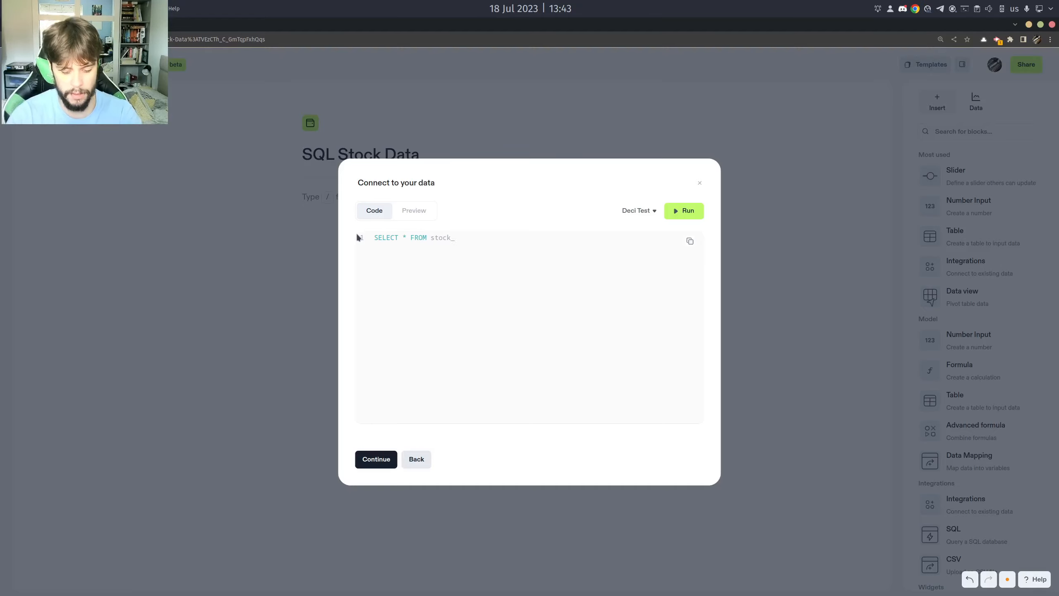
{"action": "type", "text": "_price;"}
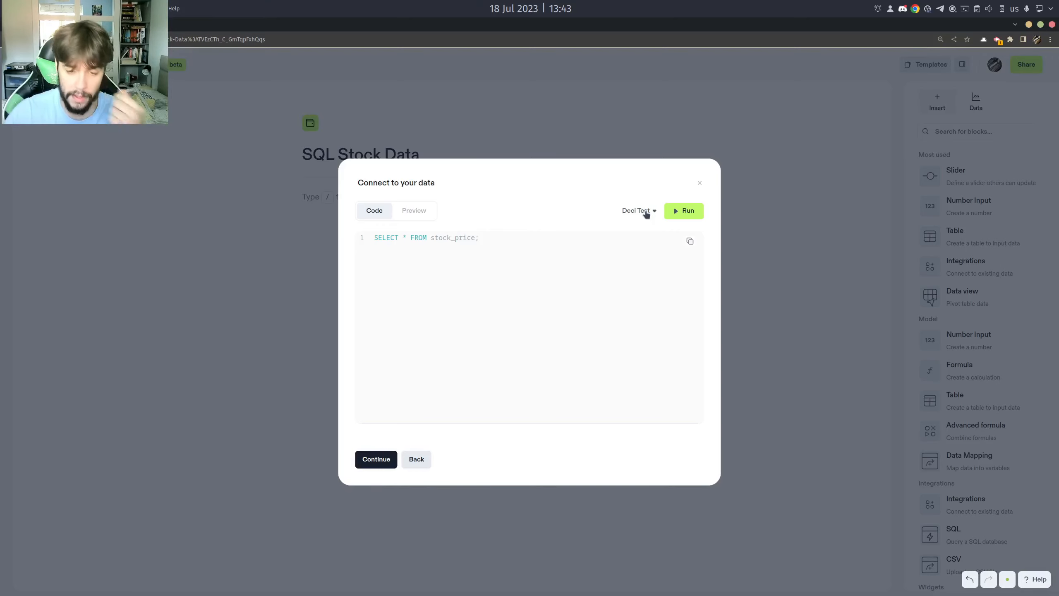
Run the stock price query on the Deci Test connection and continue to the preview of its result.
{"action": "left_click", "coordinate": [646, 214]}
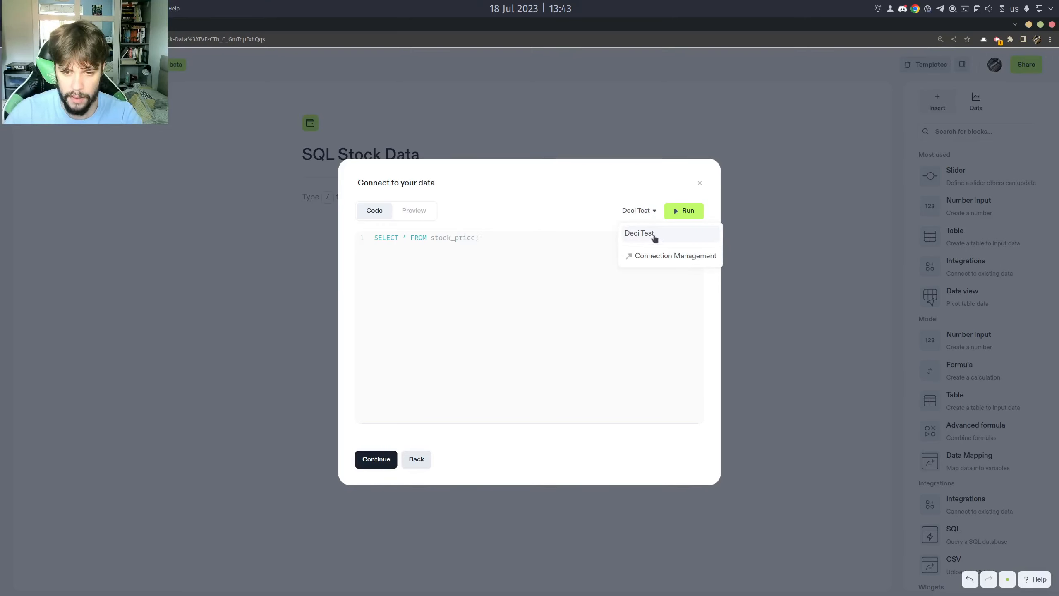
{"action": "left_click", "coordinate": [653, 235]}
{"action": "left_click", "coordinate": [689, 216]}
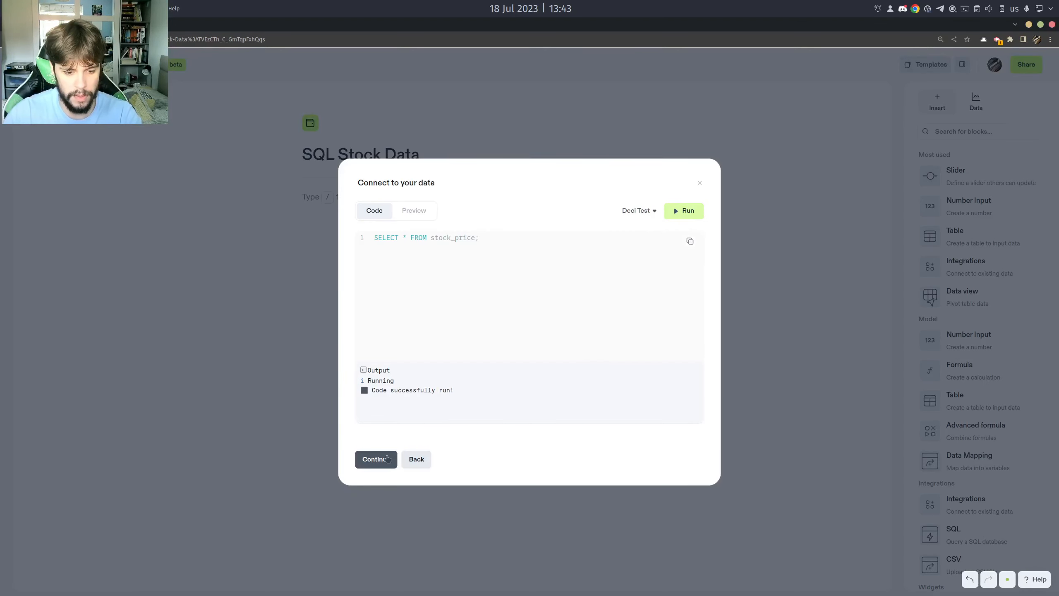
{"action": "left_click", "coordinate": [388, 459]}
{"action": "left_click", "coordinate": [409, 214]}
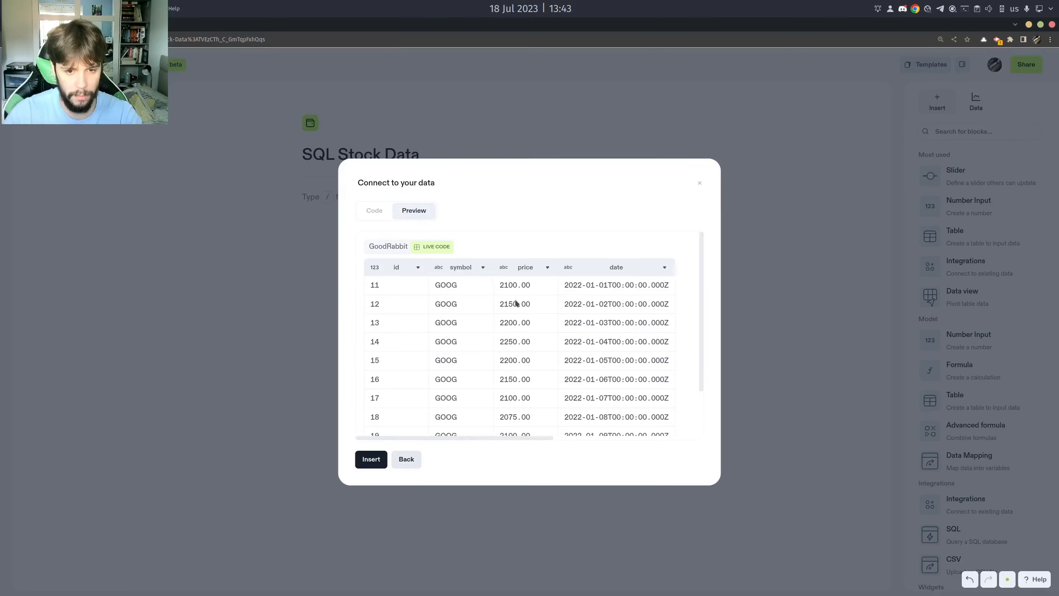
Look through all the pages of the query result preview, examining the stock symbols, prices and dates.
{"action": "scroll", "coordinate": [557, 326], "scroll_direction": "down", "scroll_amount": 2}
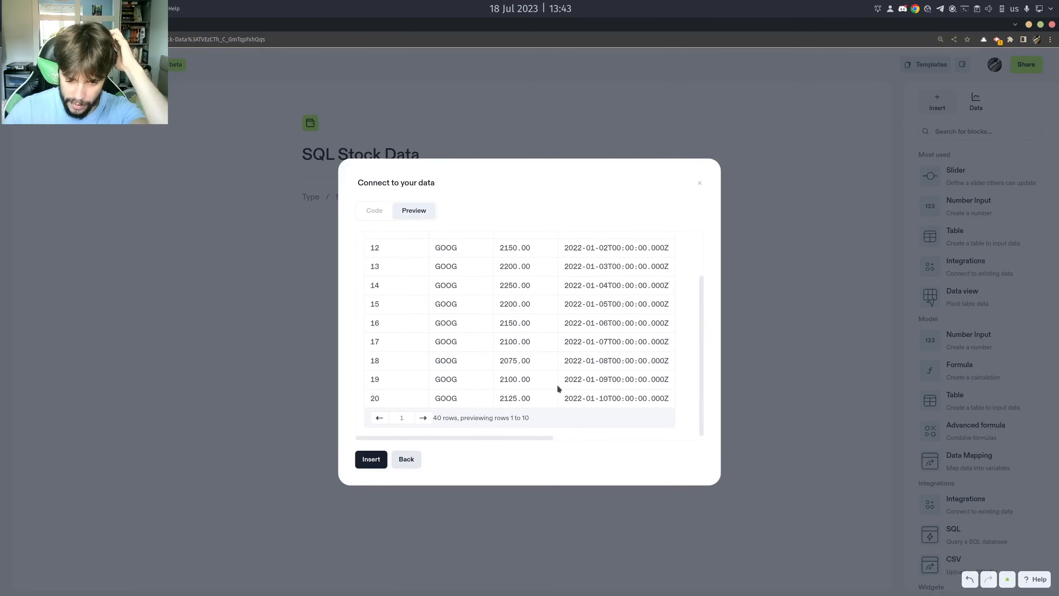
{"action": "scroll", "coordinate": [555, 389], "scroll_direction": "up", "scroll_amount": 2}
{"action": "scroll", "coordinate": [542, 401], "scroll_direction": "down", "scroll_amount": 1}
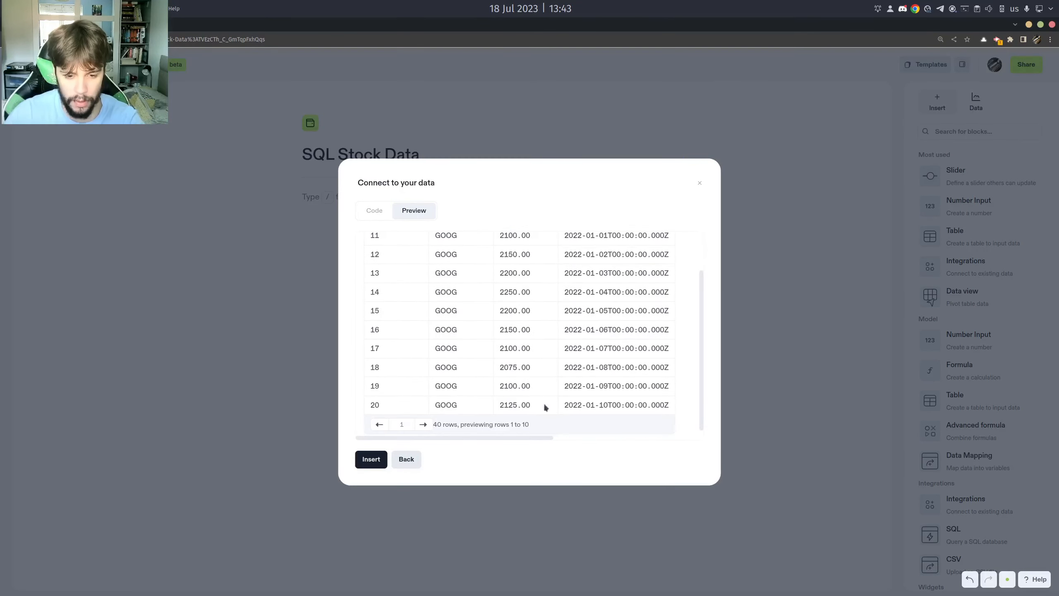
{"action": "left_click", "coordinate": [423, 424]}
{"action": "left_click", "coordinate": [423, 425]}
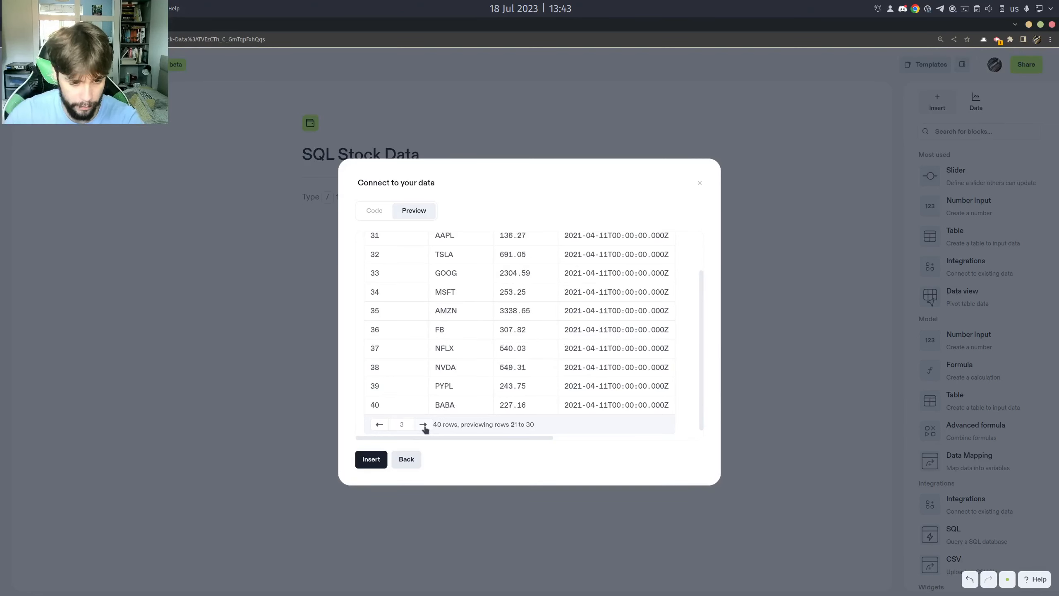
{"action": "scroll", "coordinate": [521, 350], "scroll_direction": "up", "scroll_amount": 2}
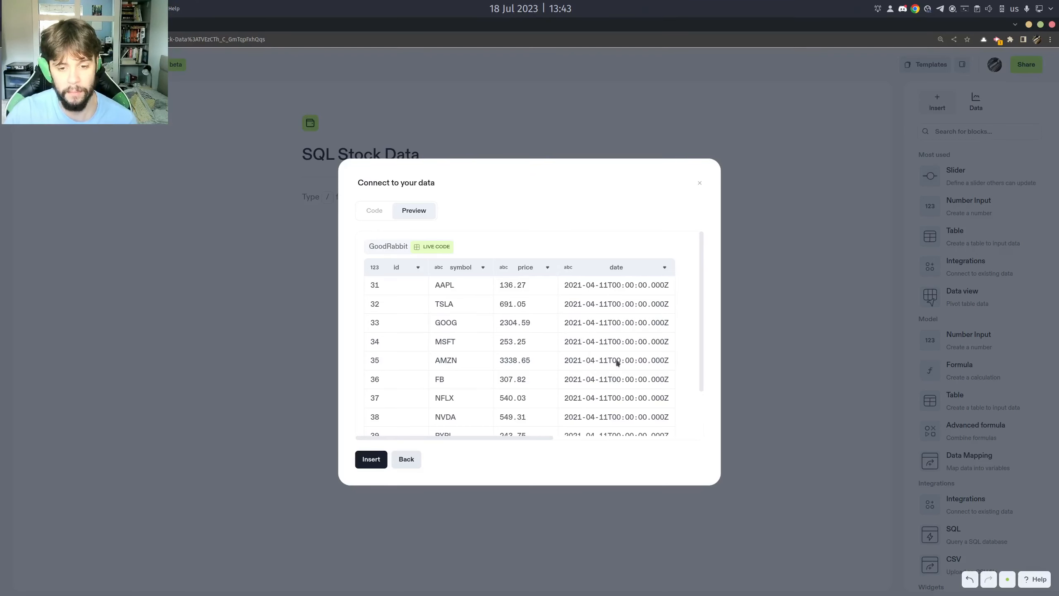
{"action": "scroll", "coordinate": [630, 388], "scroll_direction": "down", "scroll_amount": 2}
{"action": "left_click", "coordinate": [423, 421]}
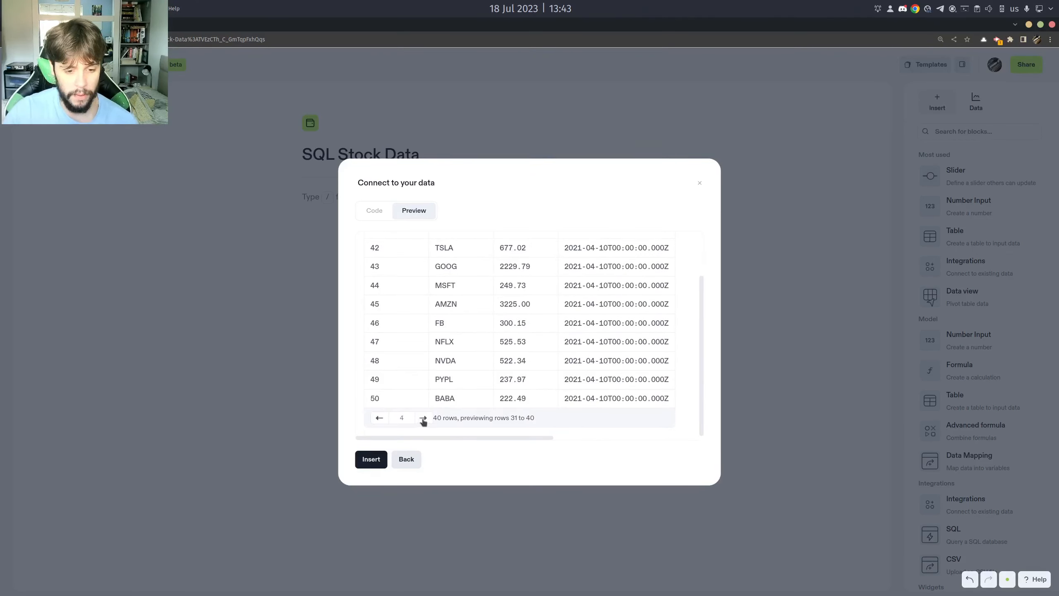
{"action": "left_click", "coordinate": [423, 420]}
{"action": "scroll", "coordinate": [502, 396], "scroll_direction": "up", "scroll_amount": 2}
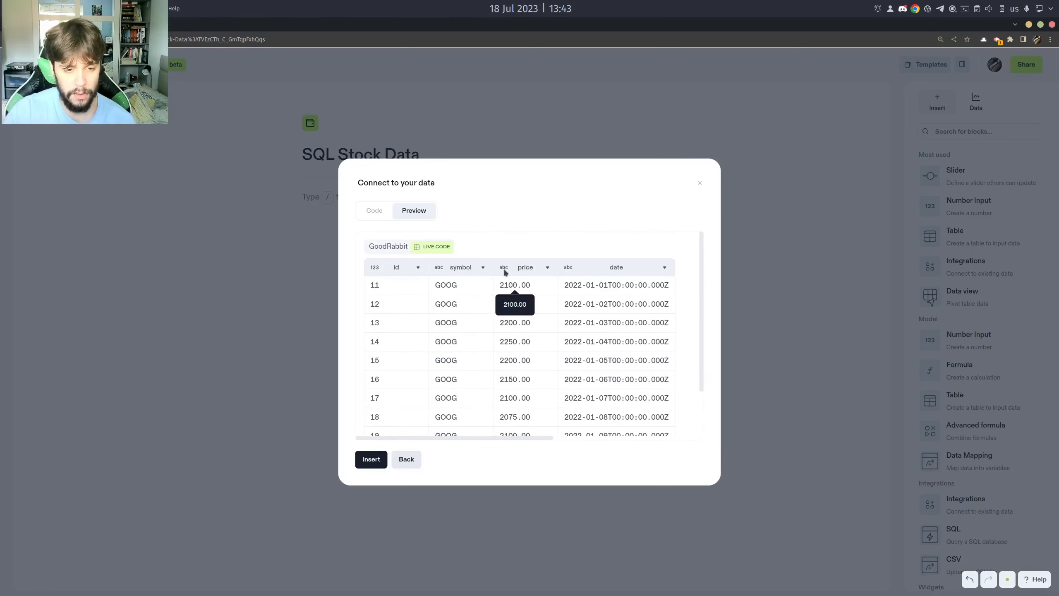
Format the preview's price column as USD currency and insert the query result into the notebook.
{"action": "left_click", "coordinate": [547, 269]}
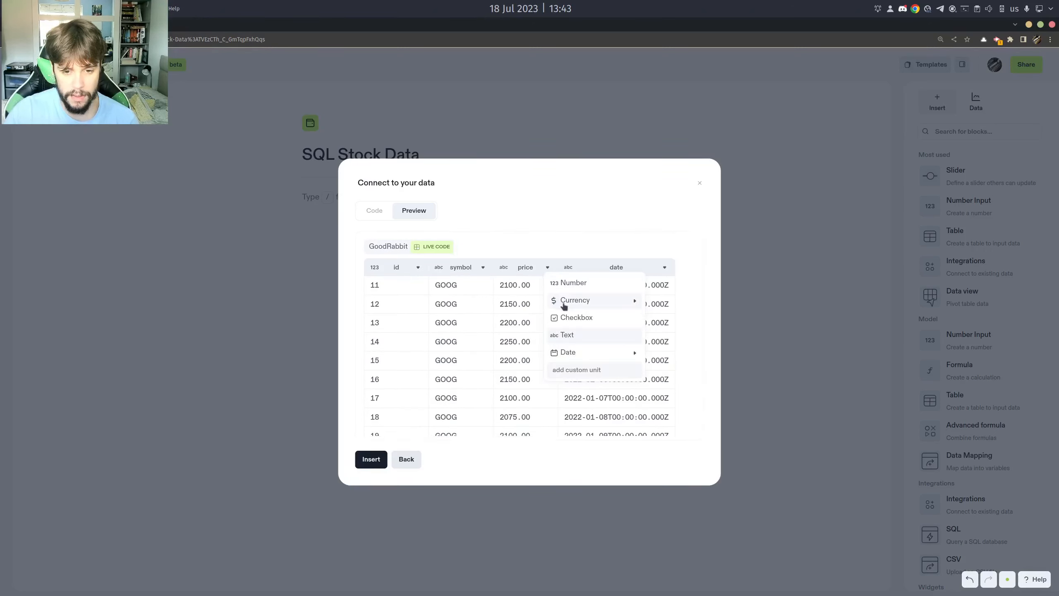
{"action": "mouse_move", "coordinate": [636, 303]}
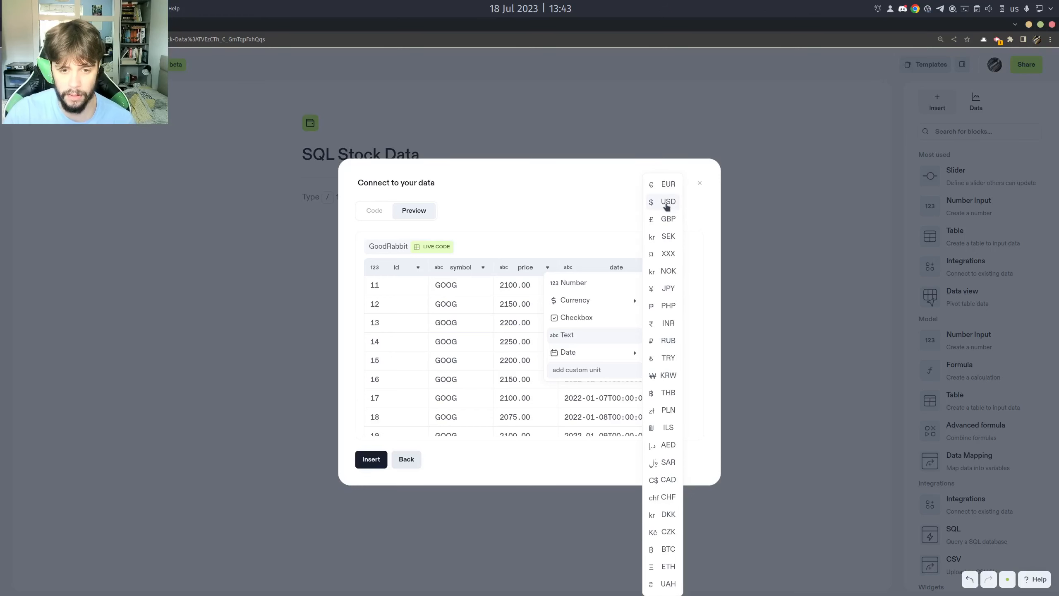
{"action": "left_click", "coordinate": [666, 203]}
{"action": "left_click", "coordinate": [371, 459]}
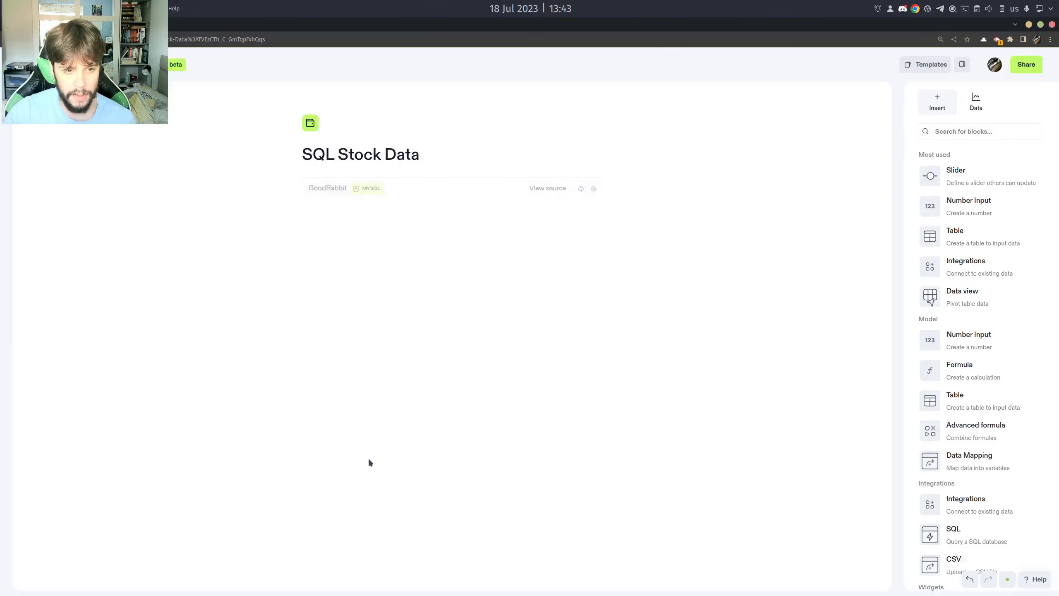
Rename the inserted integration SQLStockData and show its data table in the notebook.
{"action": "double_click", "coordinate": [340, 189]}
{"action": "key", "text": "BackSpace"}
{"action": "type", "text": "SQLSt"}
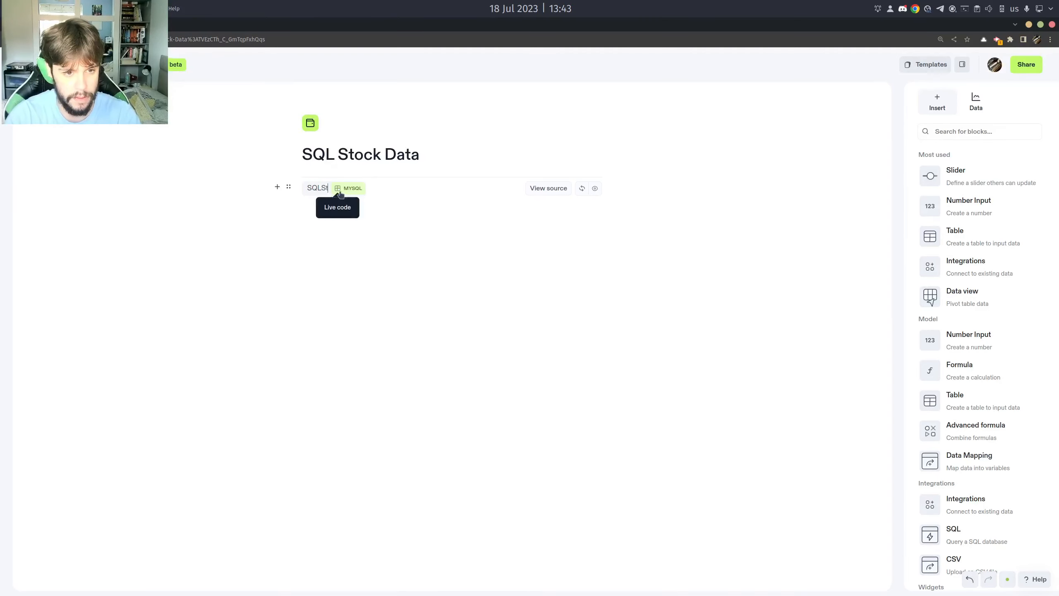
{"action": "type", "text": "ockData"}
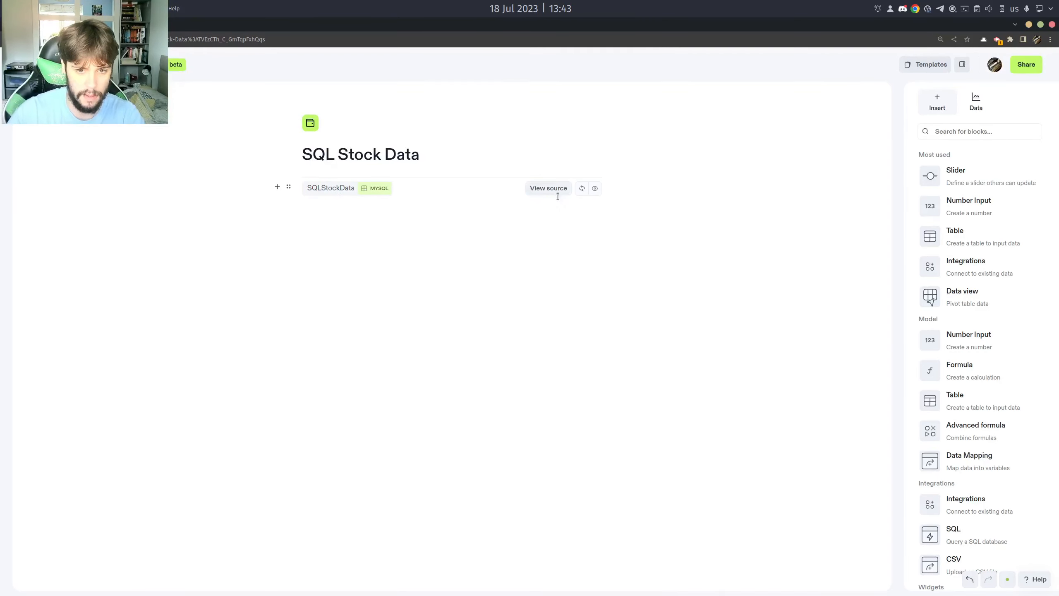
{"action": "left_click", "coordinate": [595, 189]}
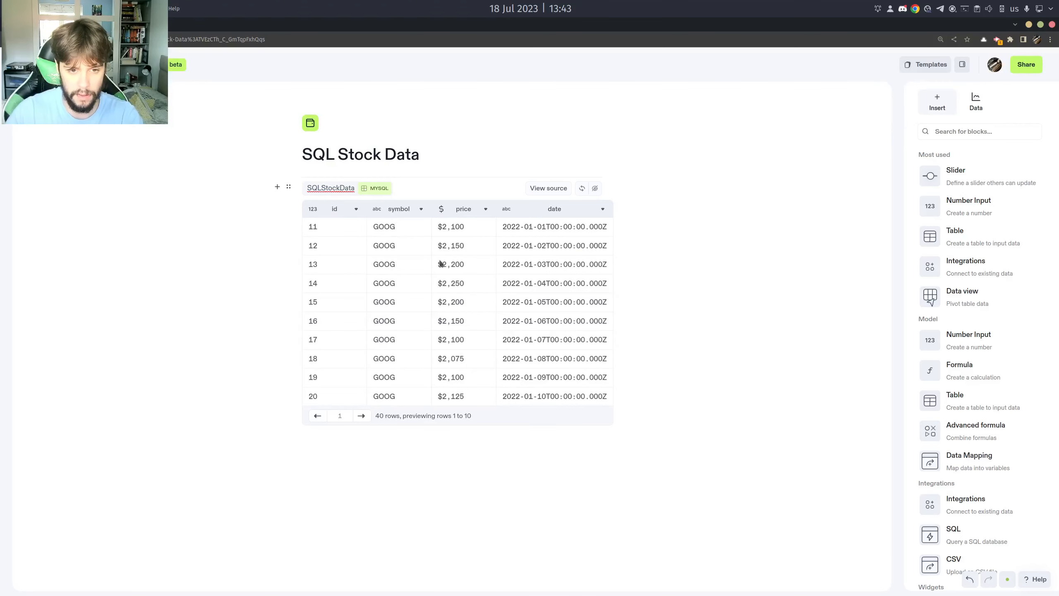
Add a new variable formula line below the SQLStockData table.
{"action": "left_click", "coordinate": [403, 435]}
{"action": "key", "text": "Return"}
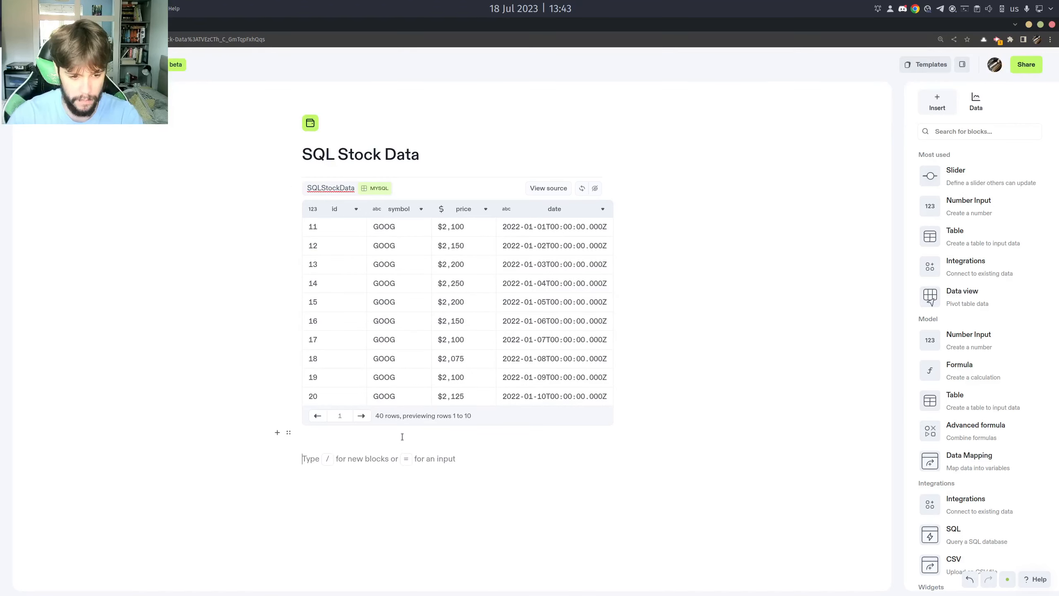
{"action": "type", "text": "="}
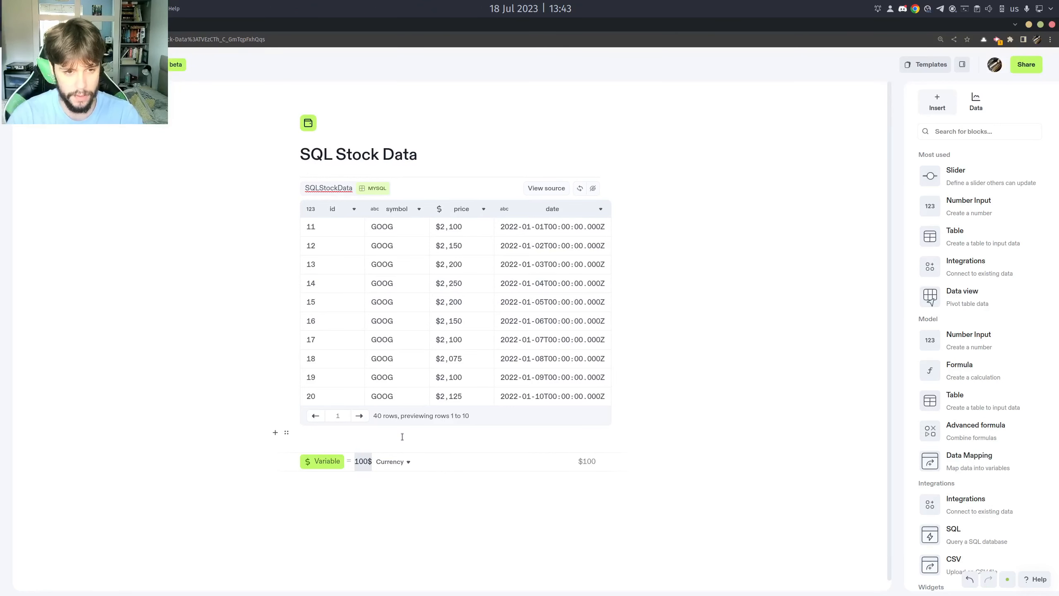
{"action": "type", "text": "SQL"}
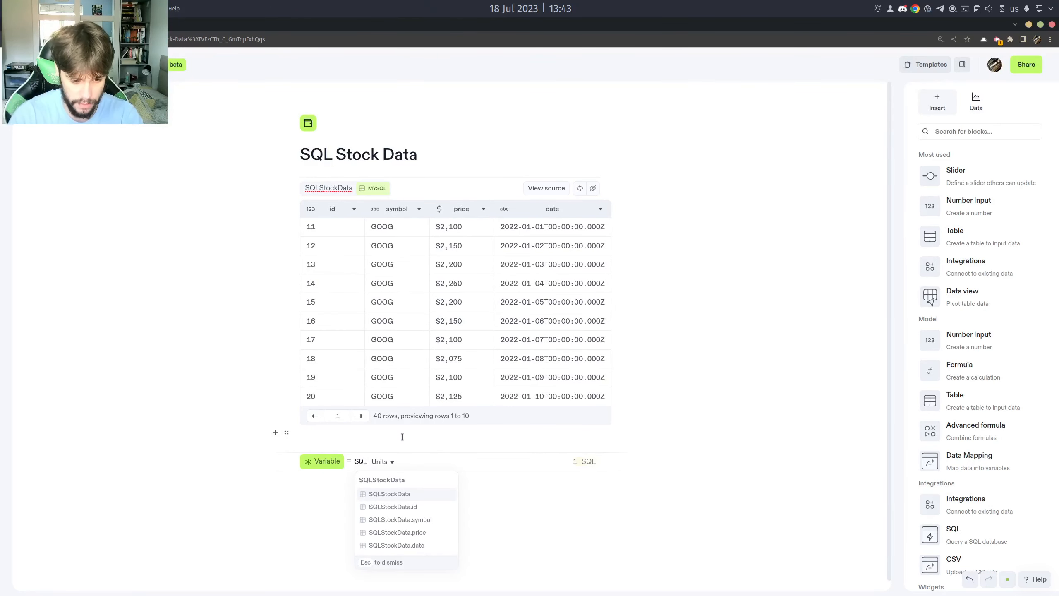
Try multiplying the SQLStockData price column by 10 in the variable's formula, and clear the formula.
{"action": "key", "text": "Down"}
{"action": "key", "text": "Down"}
{"action": "key", "text": "Return"}
{"action": "scroll", "coordinate": [501, 358], "scroll_direction": "down", "scroll_amount": 3}
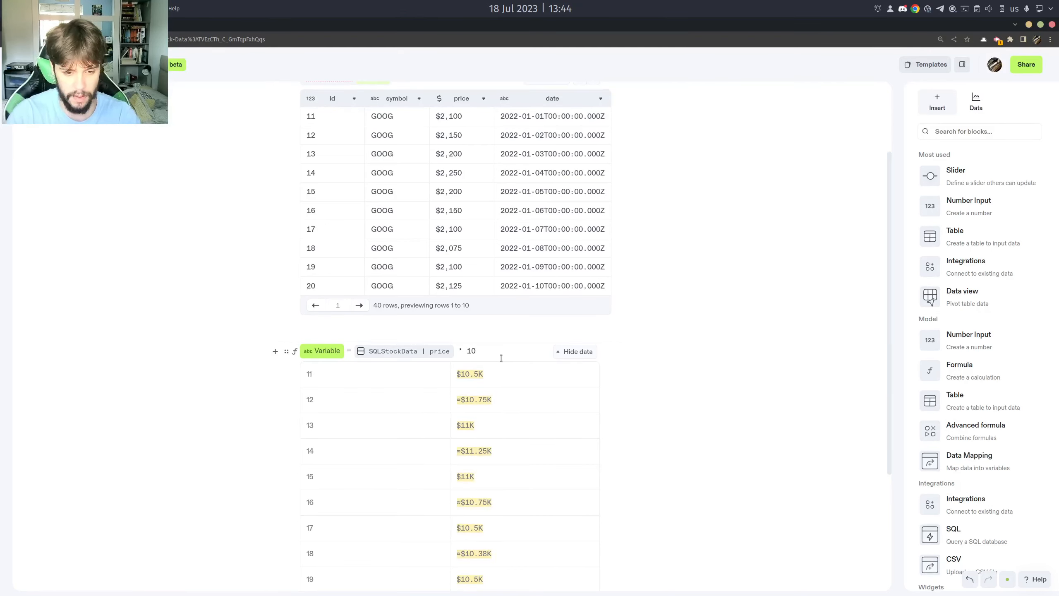
{"action": "scroll", "coordinate": [526, 419], "scroll_direction": "up", "scroll_amount": 1}
{"action": "key", "text": "ctrl+a"}
{"action": "key", "text": "BackSpace"}
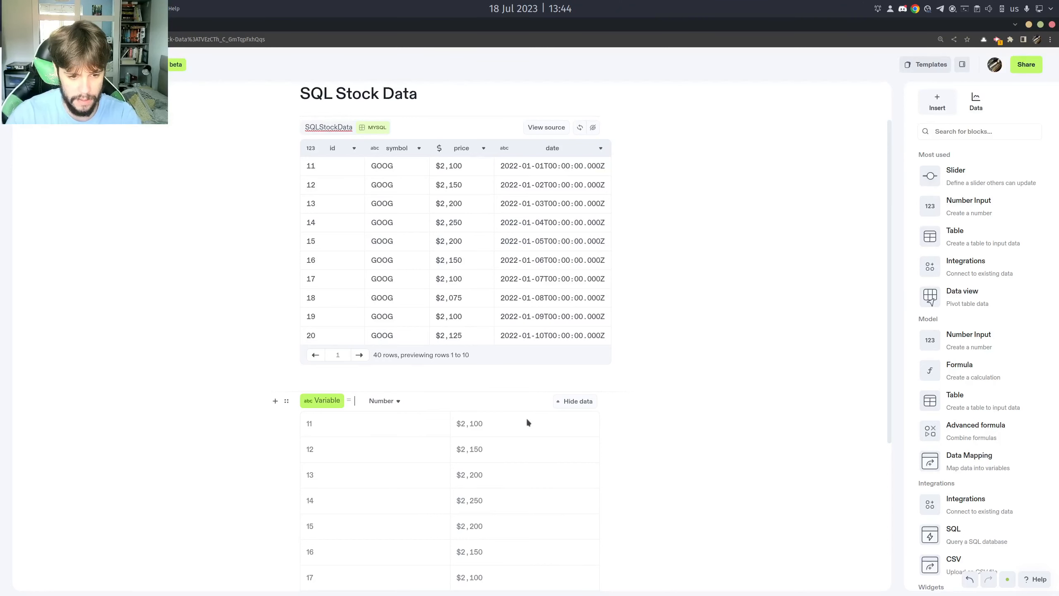
Set the variable's formula to filter(SQLStockData, SQLStockData.symbol == "GOOG").
{"action": "type", "text": "filter(SQL"}
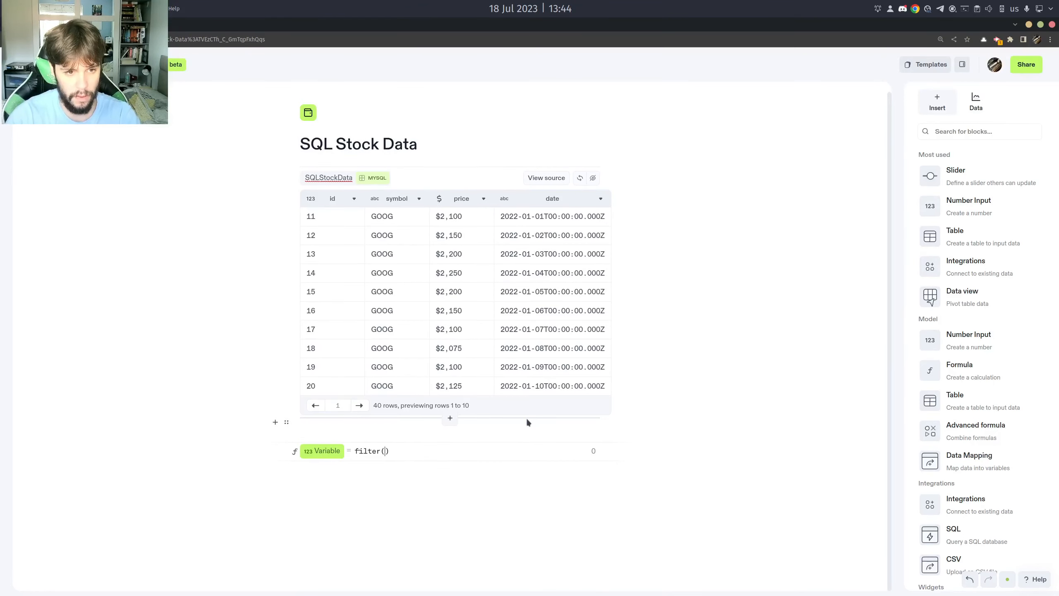
{"action": "key", "text": "Return"}
{"action": "type", "text": ", SQ"}
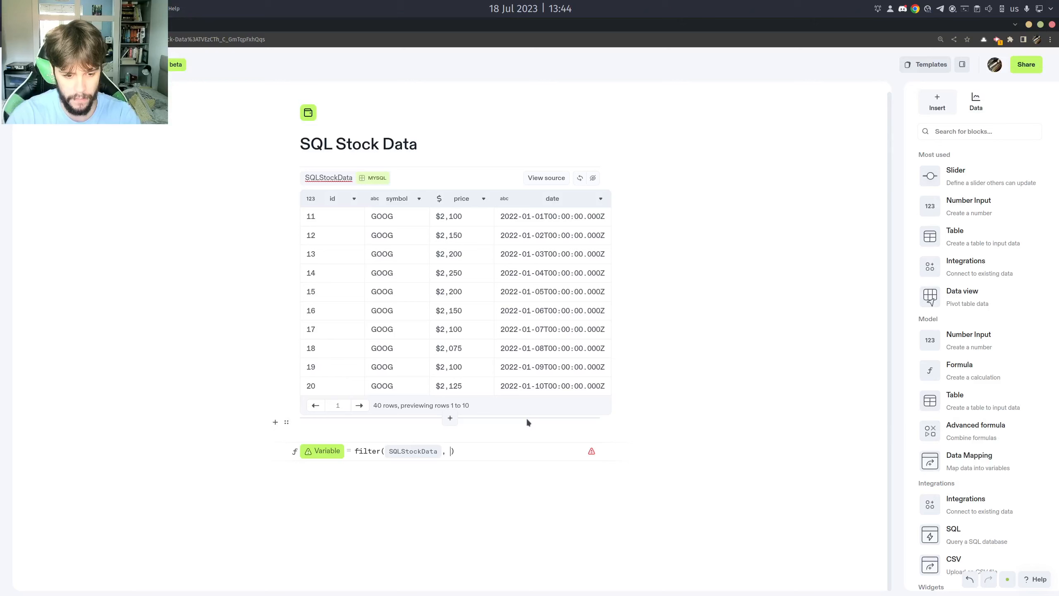
{"action": "type", "text": "L"}
{"action": "key", "text": "Down"}
{"action": "key", "text": "Down"}
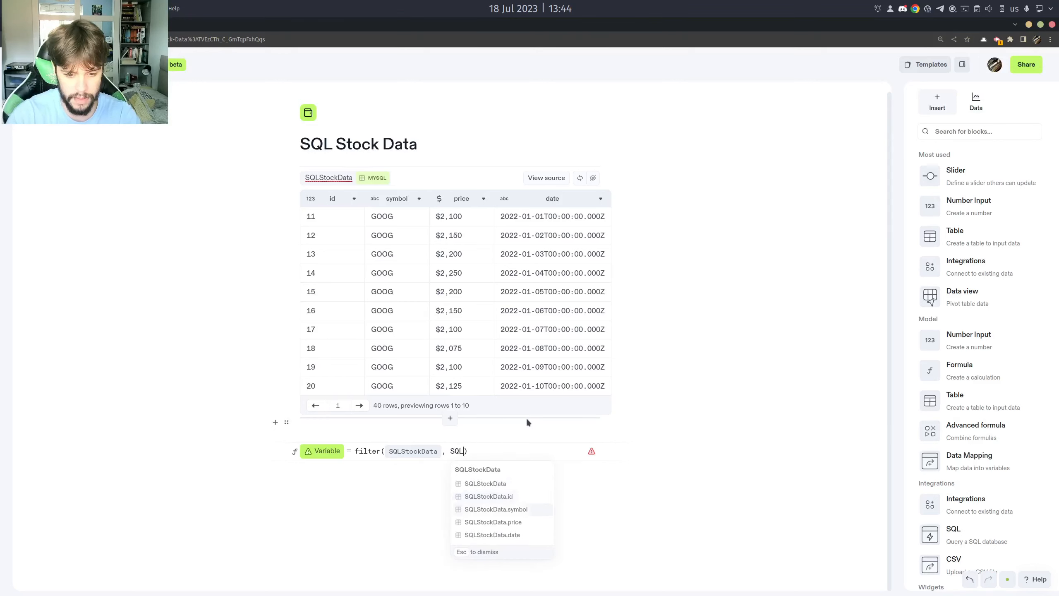
{"action": "key", "text": "Return"}
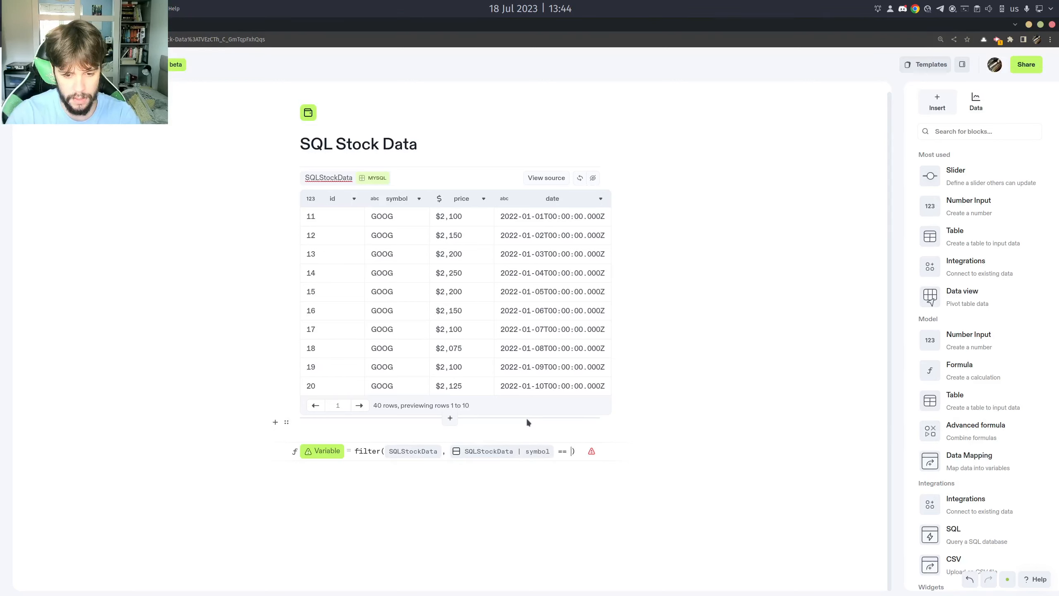
{"action": "type", "text": "== \"\""}
{"action": "key", "text": "Left"}
{"action": "type", "text": "GOOG"}
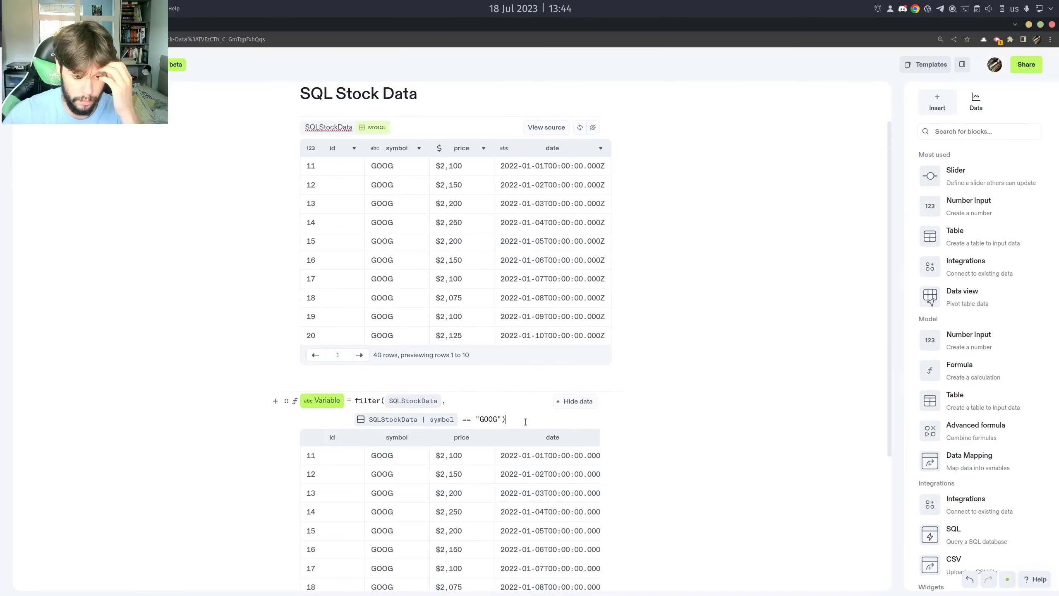
Check both pages of the filtered table and append .price to the formula to return only the GOOG prices.
{"action": "scroll", "coordinate": [517, 434], "scroll_direction": "down", "scroll_amount": 5}
{"action": "left_click", "coordinate": [361, 445]}
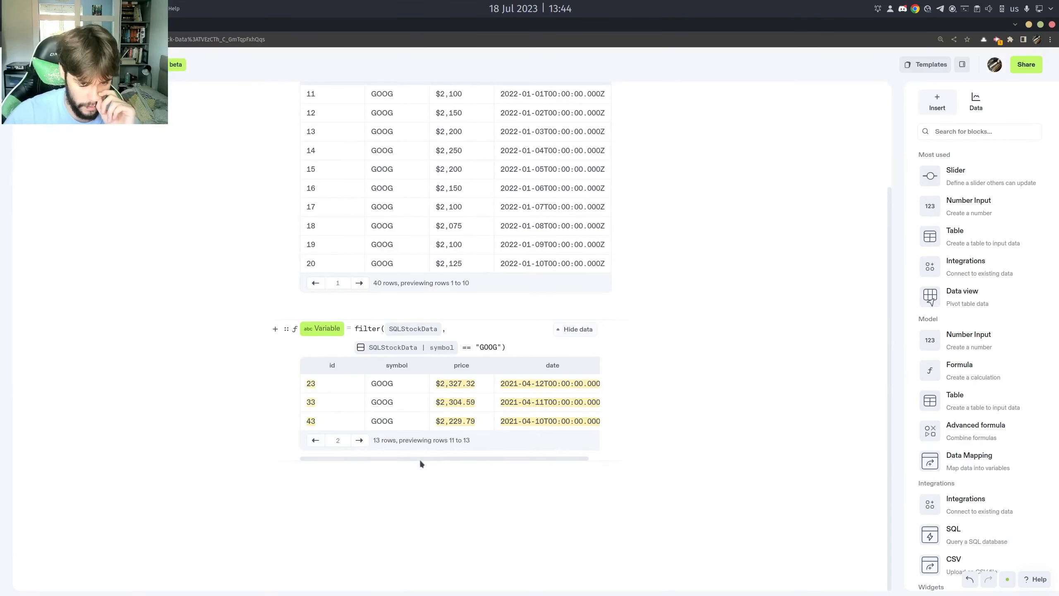
{"action": "left_click", "coordinate": [315, 440]}
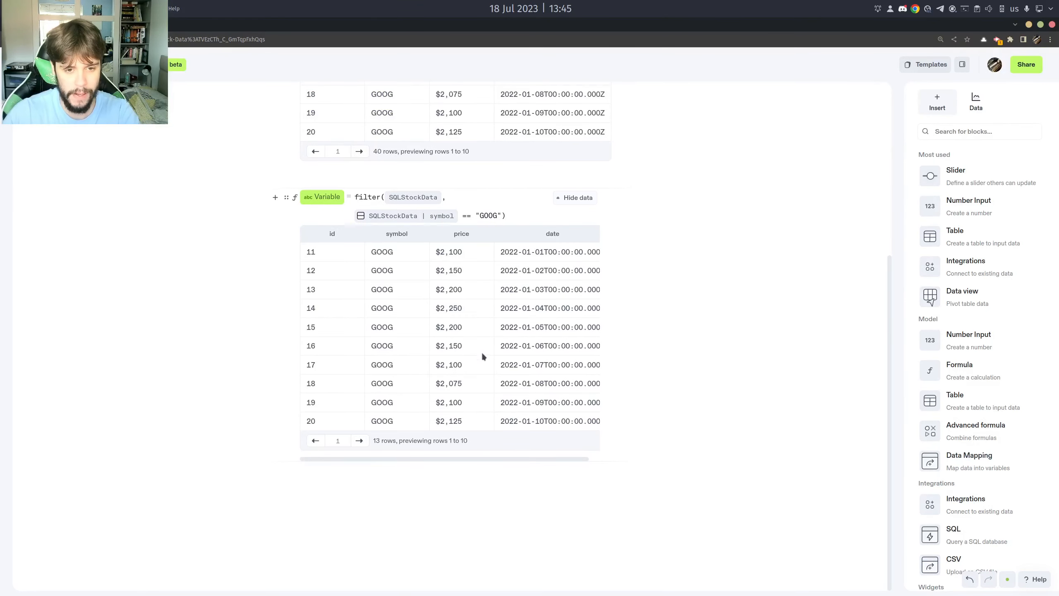
{"action": "scroll", "coordinate": [425, 319], "scroll_direction": "up", "scroll_amount": 1}
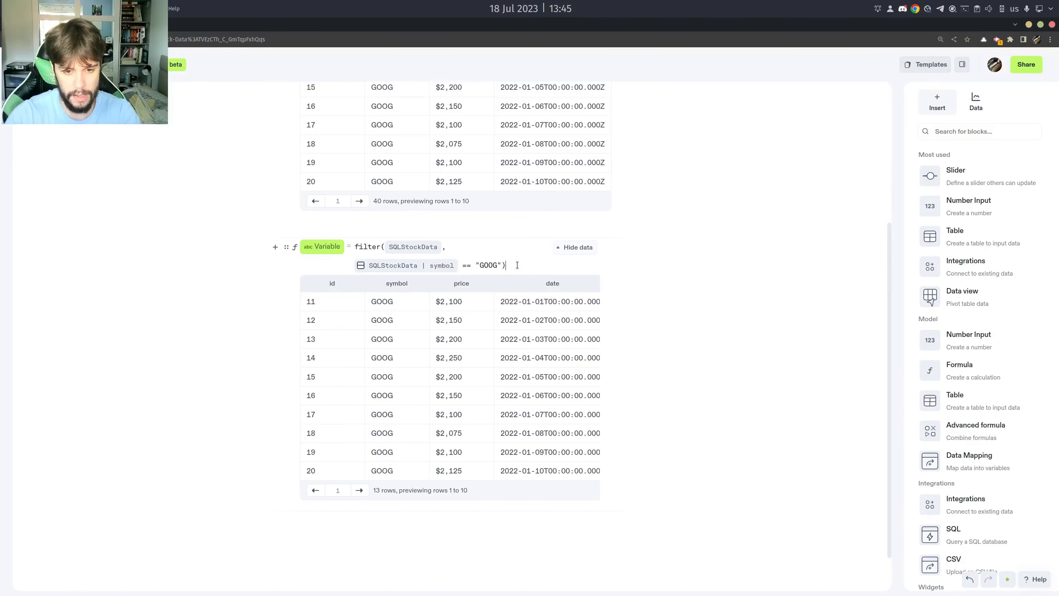
{"action": "type", "text": "rice"}
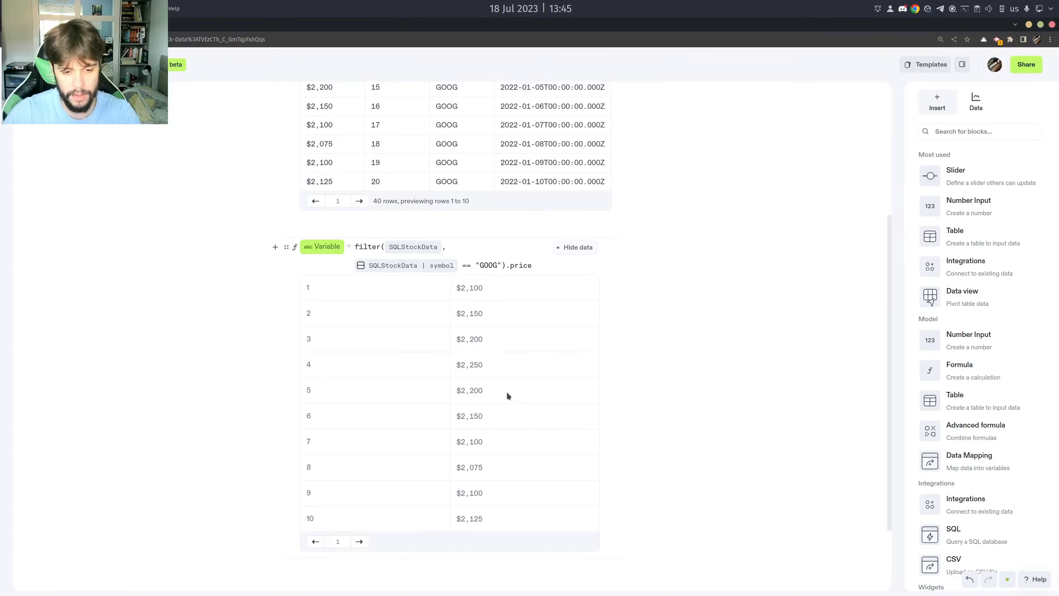
Add a second variable below the price list with the formula sum(Variable) and place its result as a widget underneath.
{"action": "scroll", "coordinate": [530, 421], "scroll_direction": "up", "scroll_amount": 3}
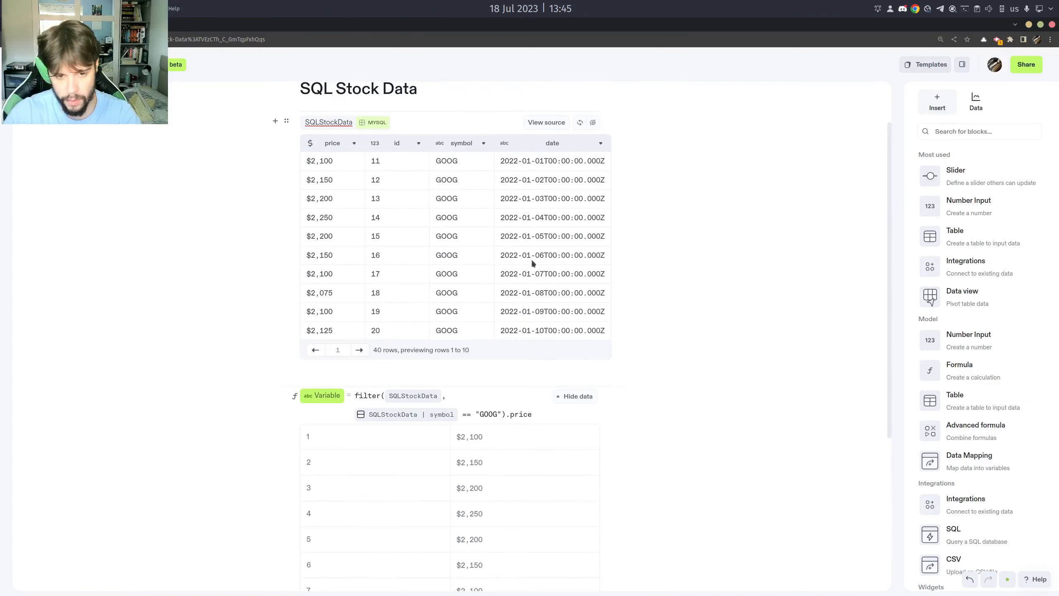
{"action": "scroll", "coordinate": [550, 317], "scroll_direction": "down", "scroll_amount": 4}
{"action": "left_click", "coordinate": [405, 520]}
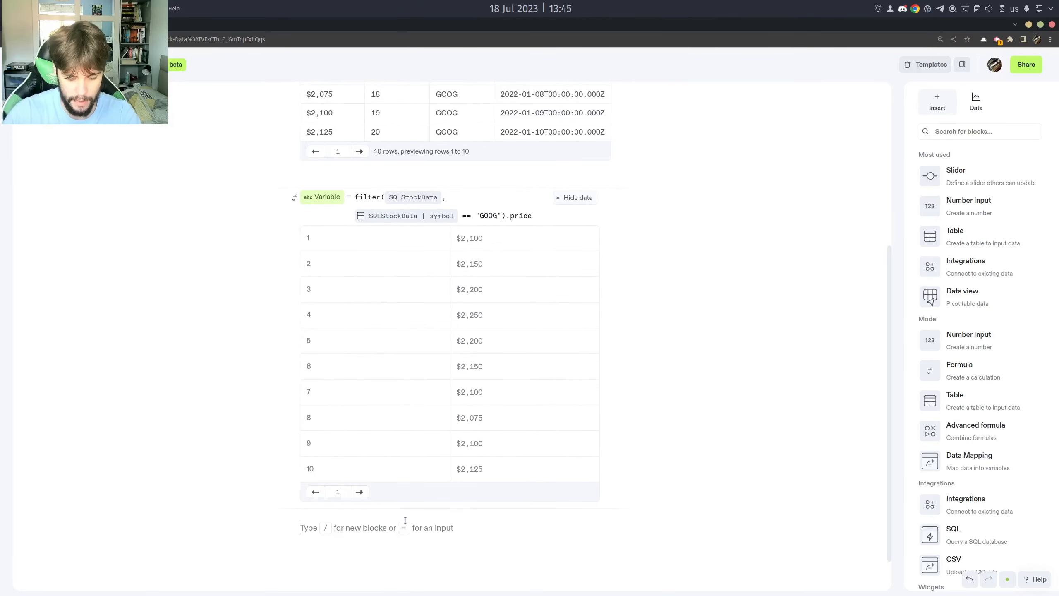
{"action": "type", "text": "=100$"}
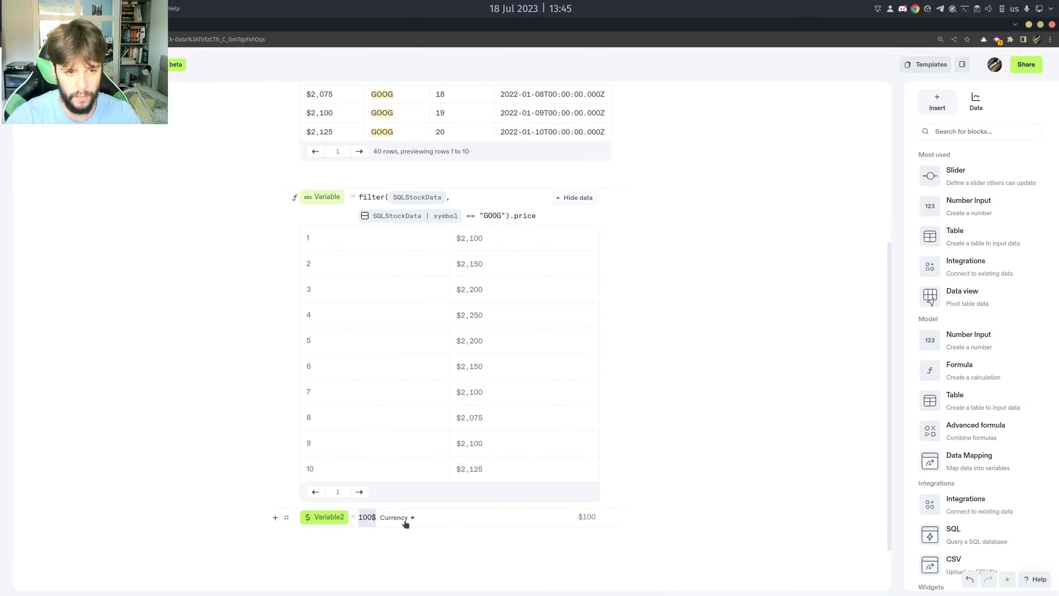
{"action": "key", "text": "BackSpace"}
{"action": "type", "text": "sum( "}
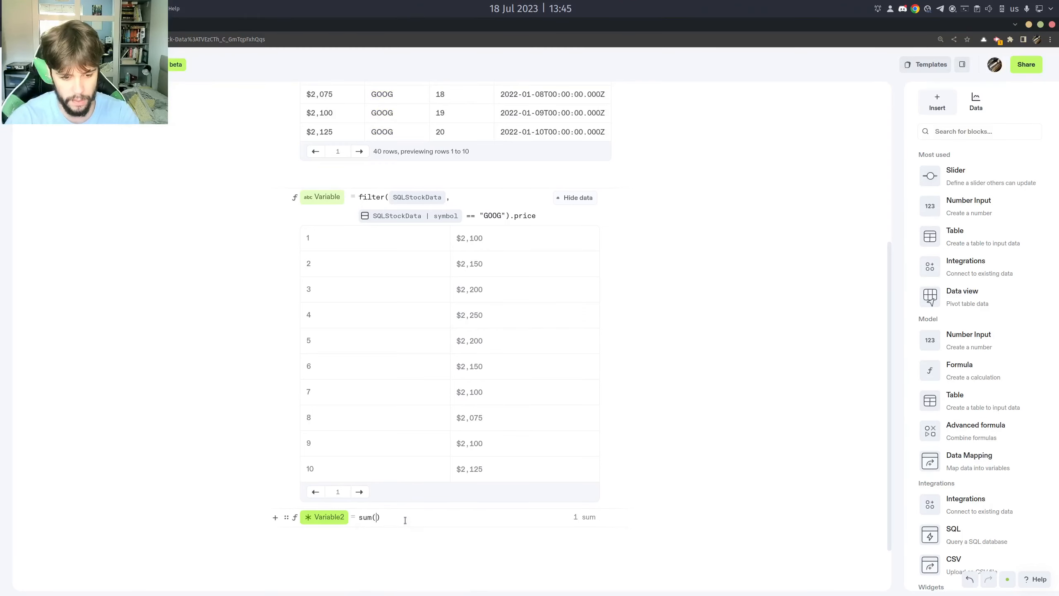
{"action": "type", "text": "Variable"}
{"action": "key", "text": "Return"}
{"action": "key", "text": "BackSpace"}
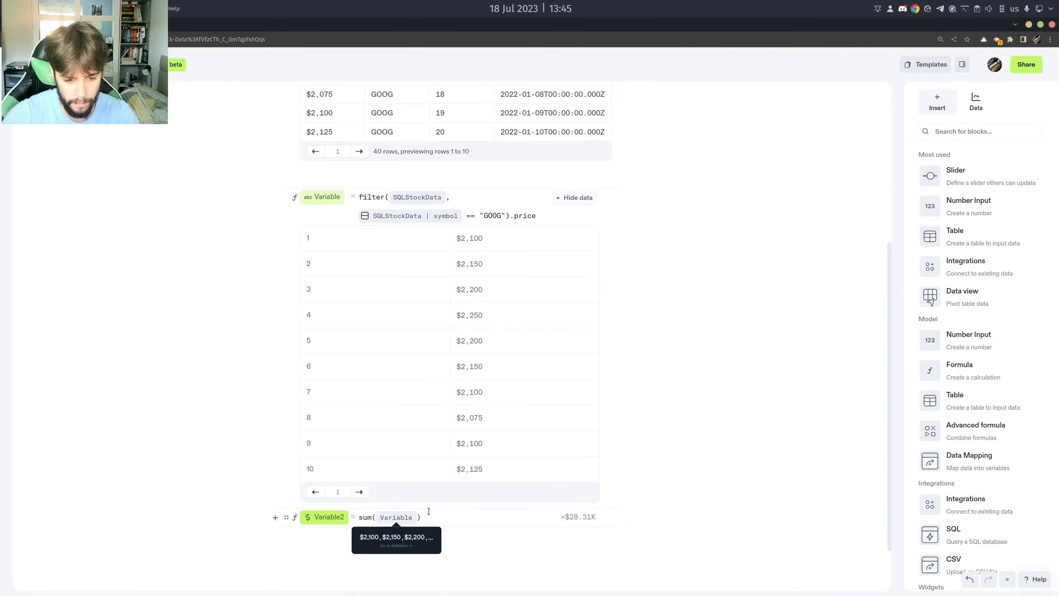
{"action": "left_click", "coordinate": [577, 517]}
{"action": "scroll", "coordinate": [636, 495], "scroll_direction": "down", "scroll_amount": 3}
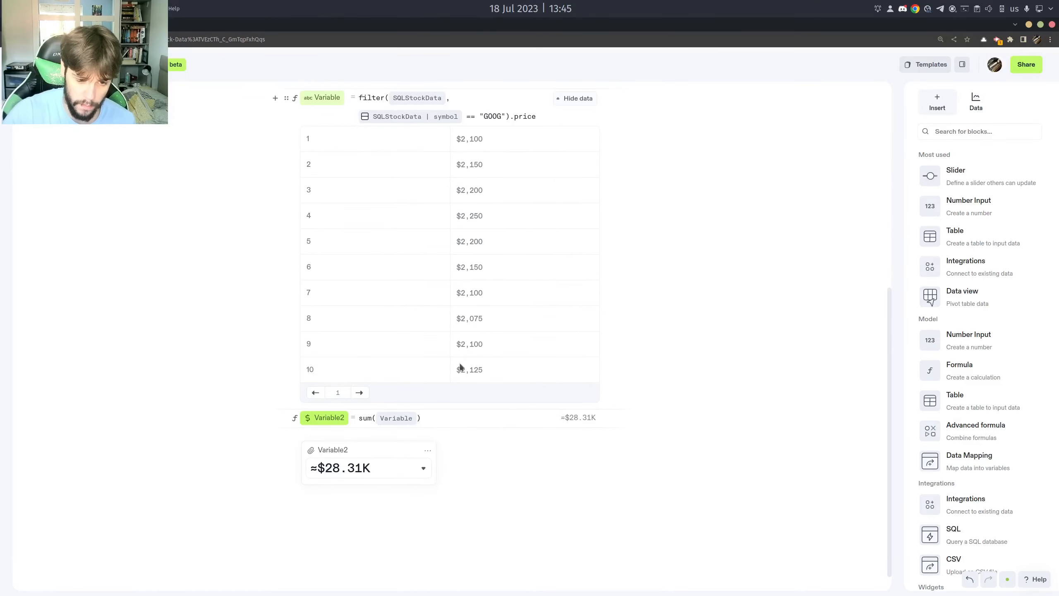
Insert a line chart below the Variable2 result widget and set its source table to SQLStockData.
{"action": "mouse_move", "coordinate": [351, 469]}
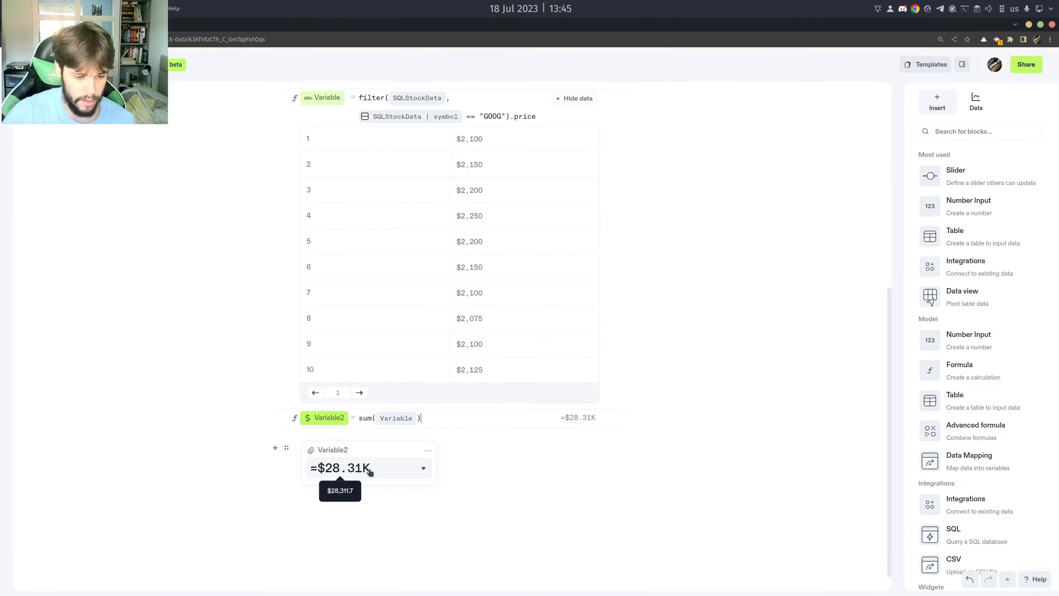
{"action": "scroll", "coordinate": [465, 323], "scroll_direction": "up", "scroll_amount": 3}
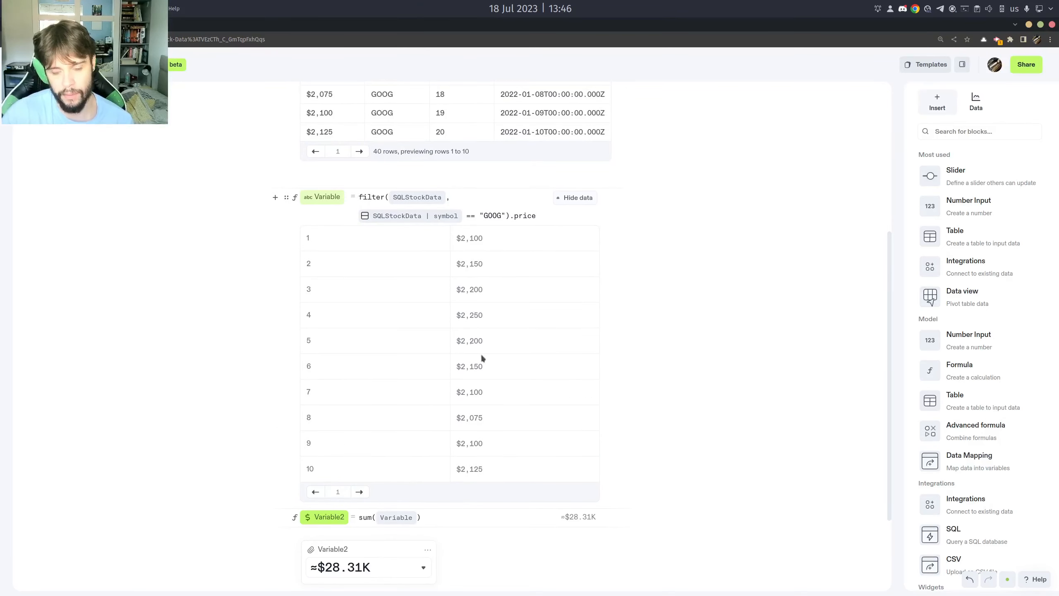
{"action": "scroll", "coordinate": [511, 324], "scroll_direction": "up", "scroll_amount": 5}
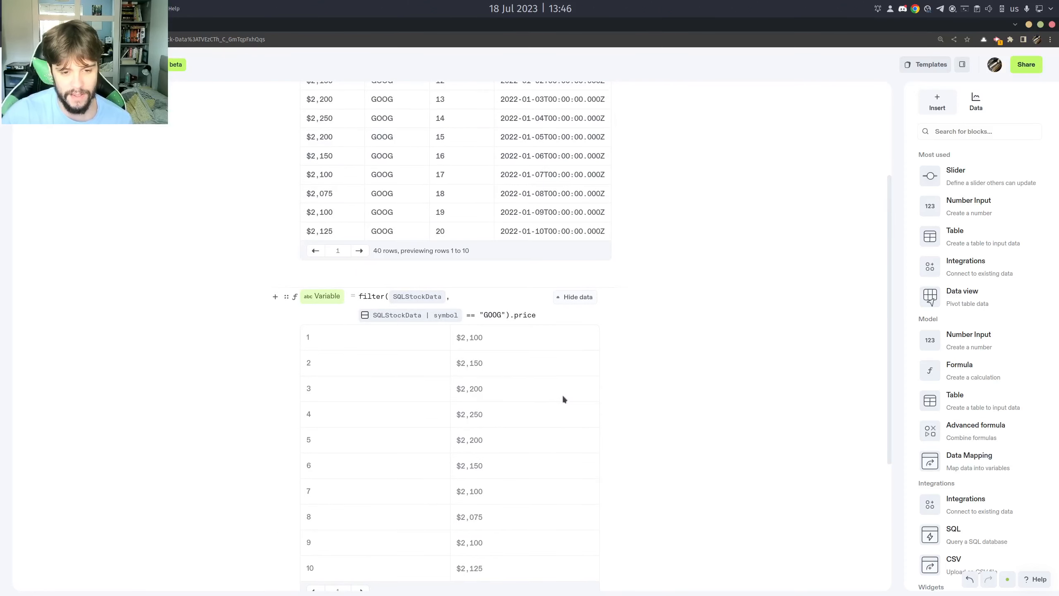
{"action": "scroll", "coordinate": [501, 388], "scroll_direction": "down", "scroll_amount": 8}
{"action": "left_click", "coordinate": [408, 479]}
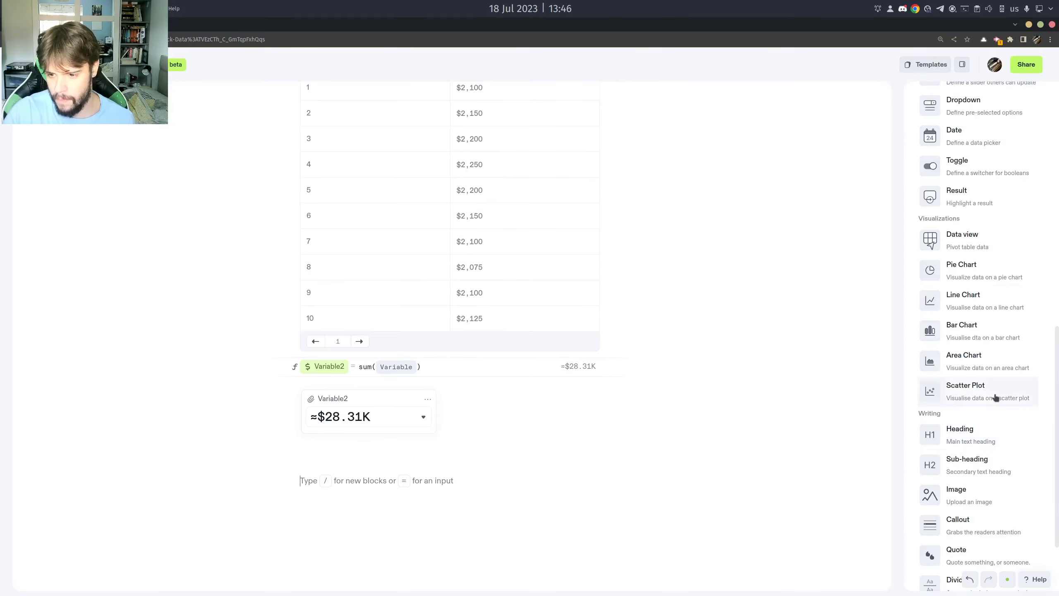
{"action": "left_click", "coordinate": [976, 303]}
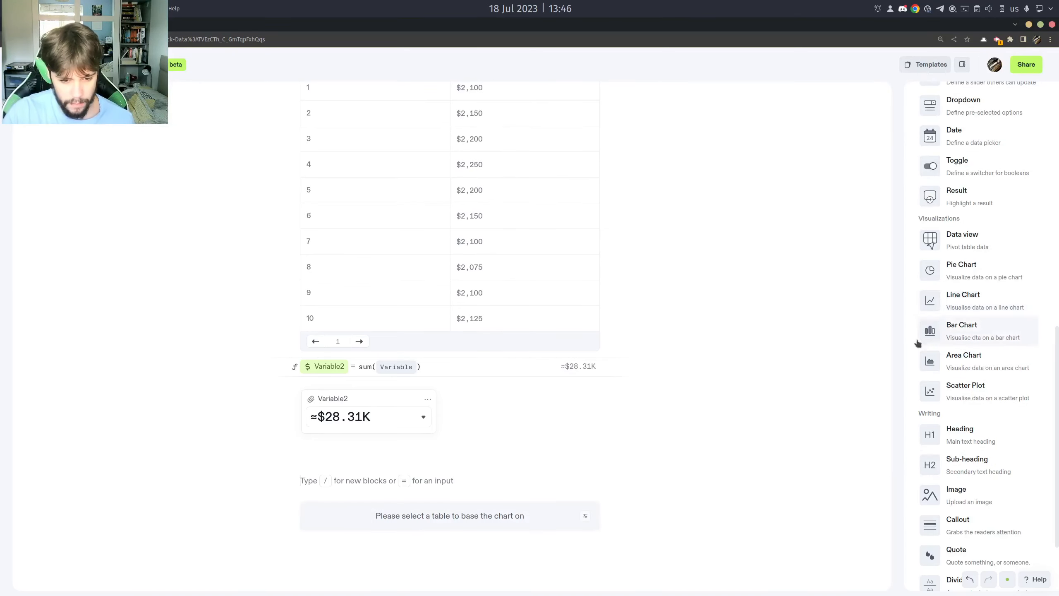
{"action": "left_click", "coordinate": [584, 515]}
{"action": "mouse_move", "coordinate": [652, 430]}
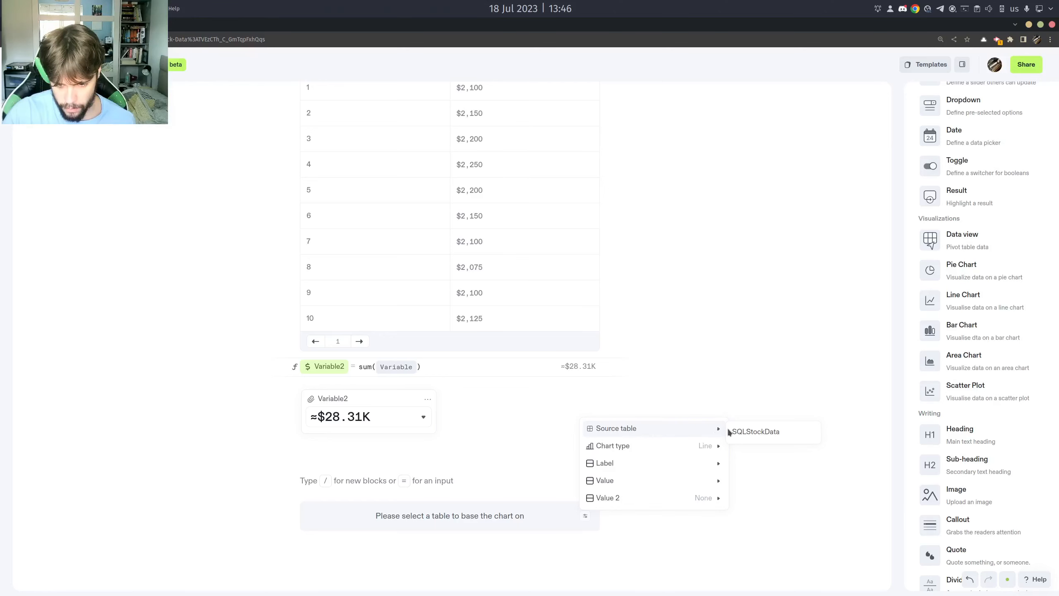
{"action": "left_click", "coordinate": [749, 433]}
{"action": "scroll", "coordinate": [671, 428], "scroll_direction": "down", "scroll_amount": 5}
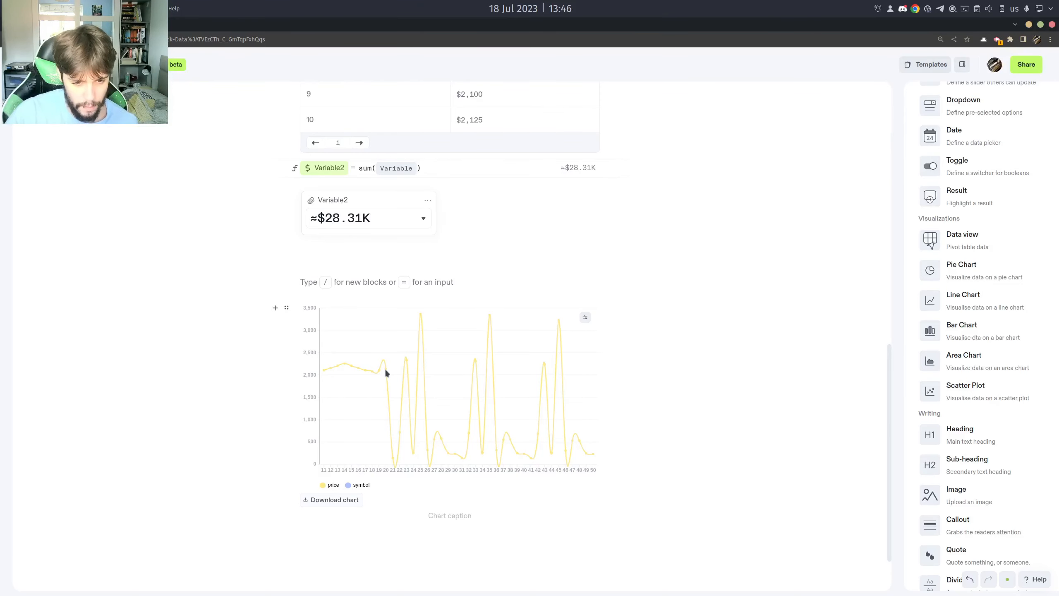
Page through the SQLStockData table to its last page to review the symbols and prices feeding the chart.
{"action": "scroll", "coordinate": [387, 374], "scroll_direction": "up", "scroll_amount": 3}
{"action": "scroll", "coordinate": [410, 379], "scroll_direction": "up", "scroll_amount": 15}
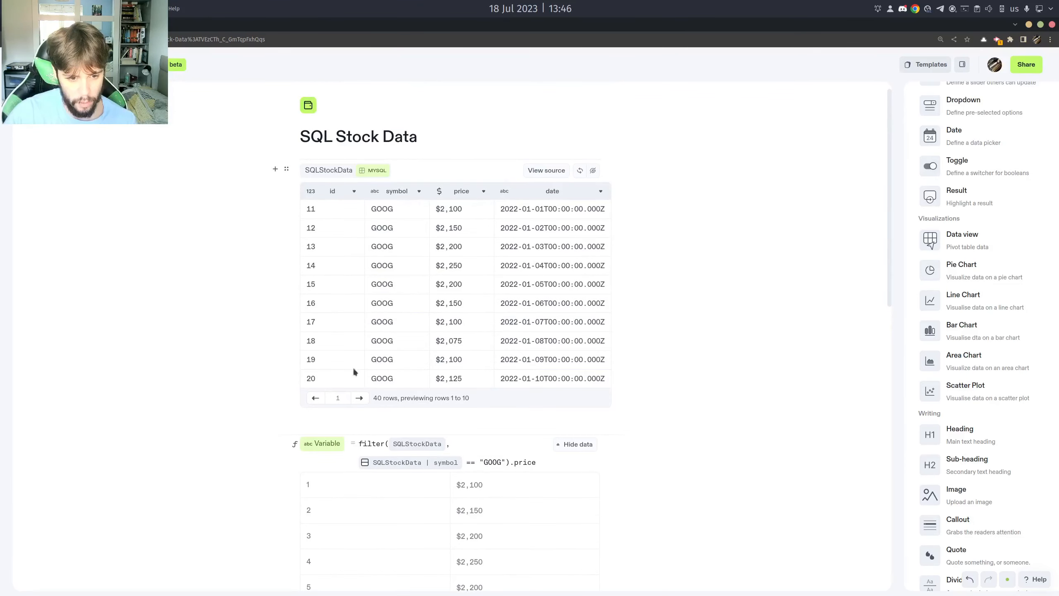
{"action": "left_click", "coordinate": [359, 398]}
{"action": "left_click", "coordinate": [360, 398]}
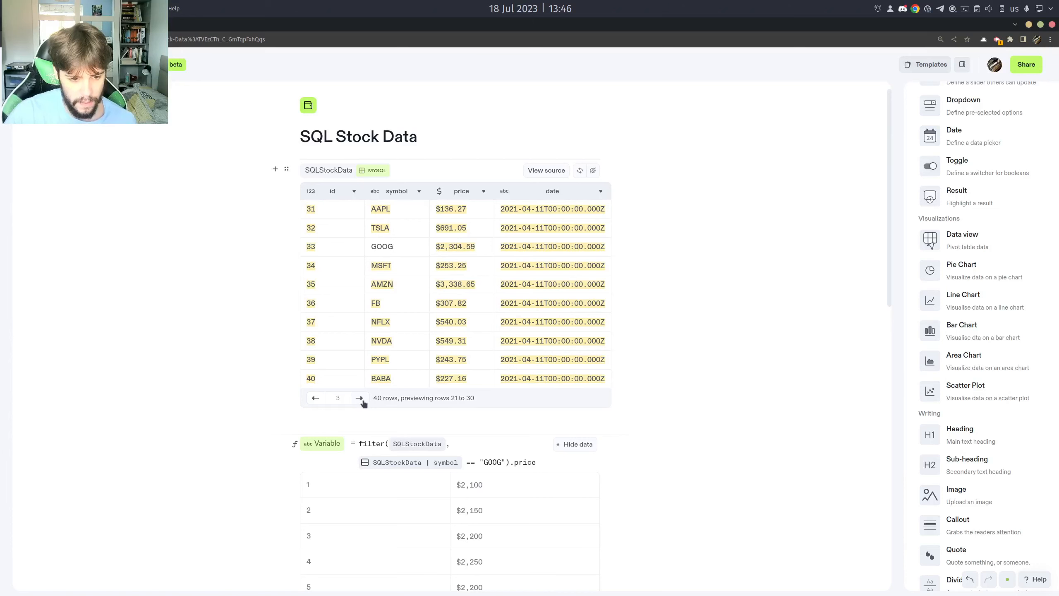
{"action": "left_click", "coordinate": [360, 398]}
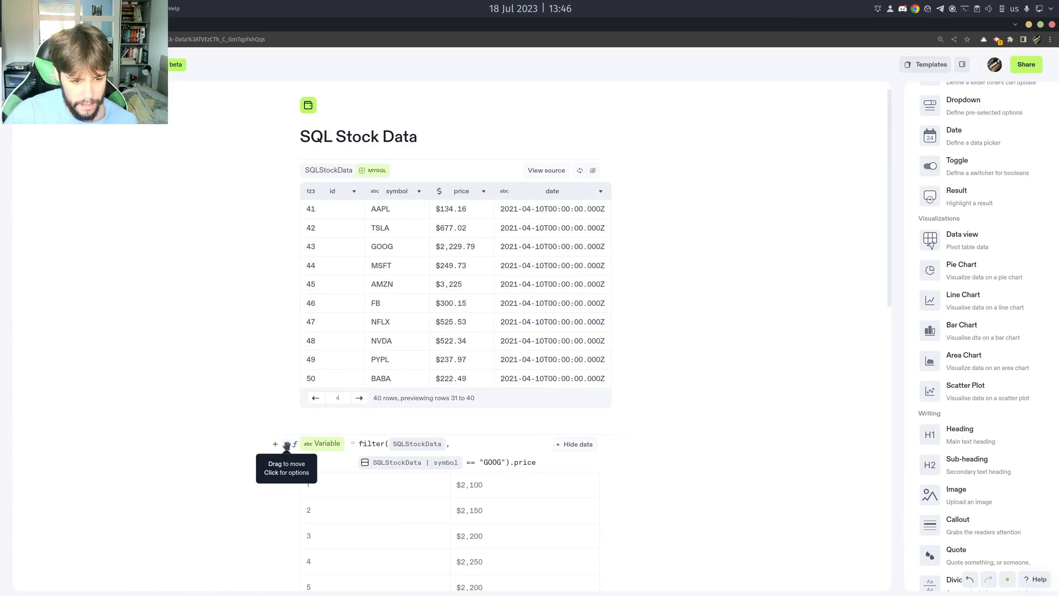
Delete the filter formula, the sum formula and the Variable2 result widget between the table and the chart.
{"action": "left_click", "coordinate": [286, 444]}
{"action": "left_click", "coordinate": [262, 510]}
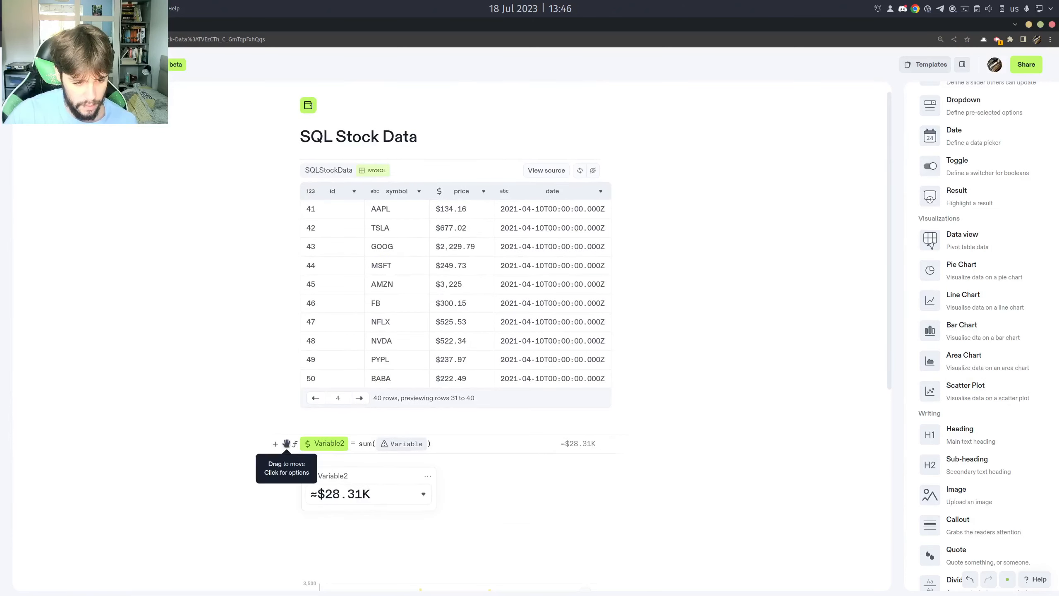
{"action": "left_click", "coordinate": [286, 444]}
{"action": "left_click", "coordinate": [253, 508]}
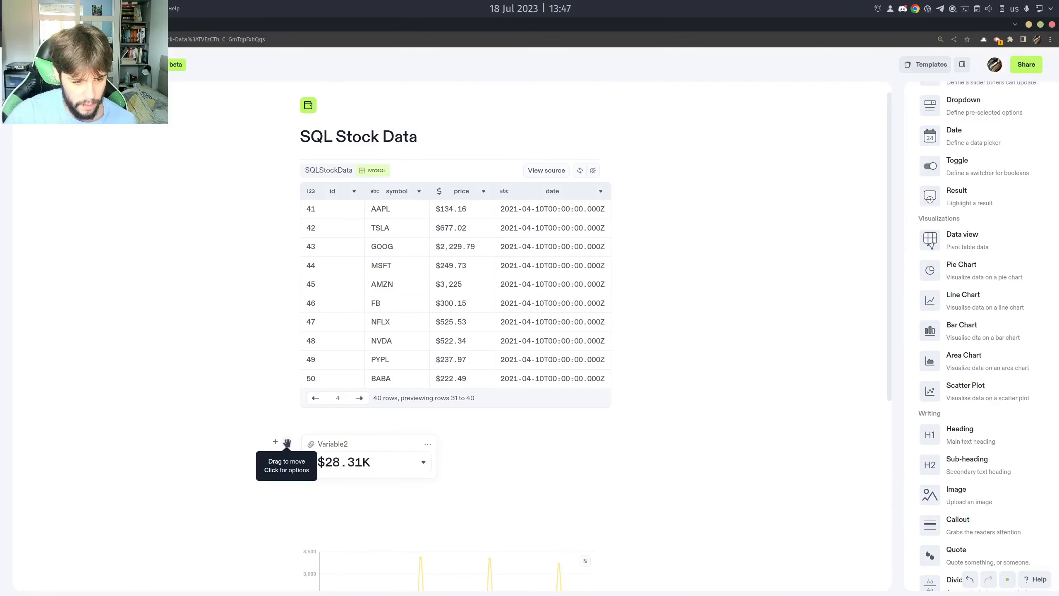
{"action": "left_click", "coordinate": [285, 442]}
{"action": "left_click", "coordinate": [252, 505]}
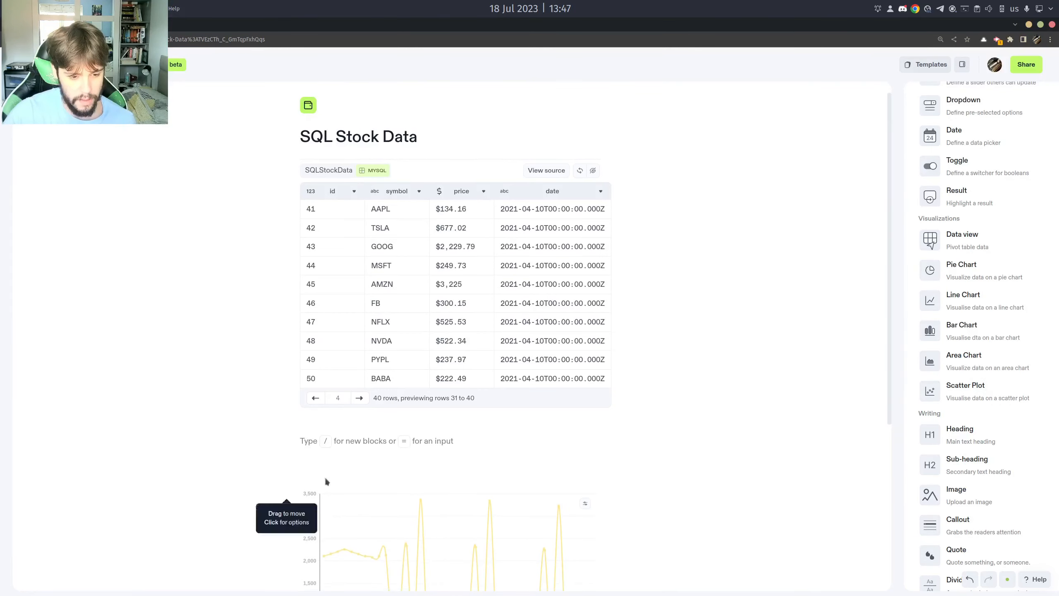
{"action": "left_click", "coordinate": [380, 464]}
{"action": "scroll", "coordinate": [471, 342], "scroll_direction": "down", "scroll_amount": 3}
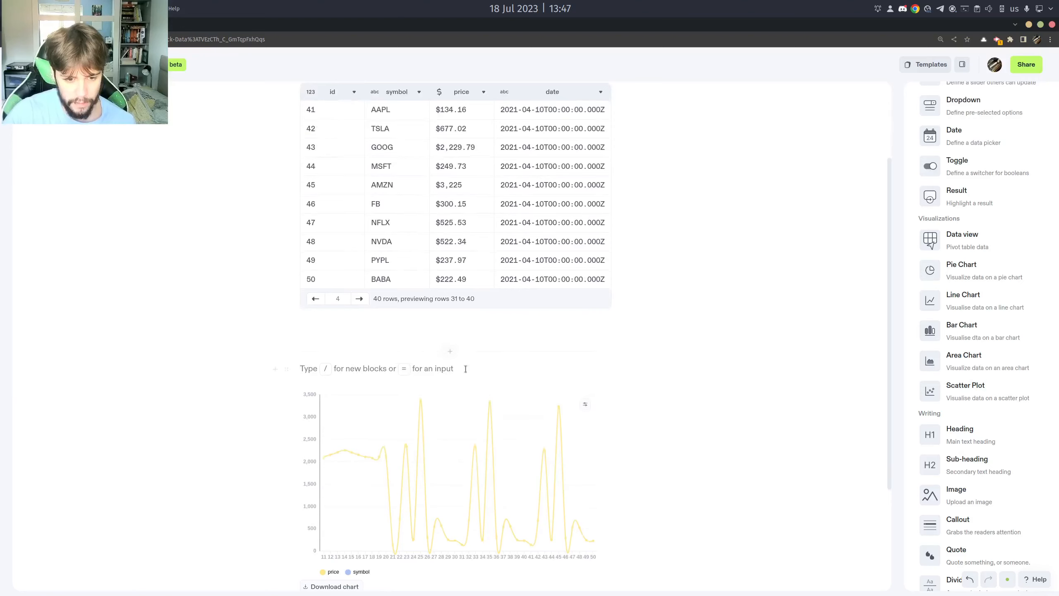
Open the SQLStockData source query, add WHERE symbol = "GOOG" before the semicolon, and run it.
{"action": "scroll", "coordinate": [493, 400], "scroll_direction": "up", "scroll_amount": 3}
{"action": "left_click", "coordinate": [552, 173]}
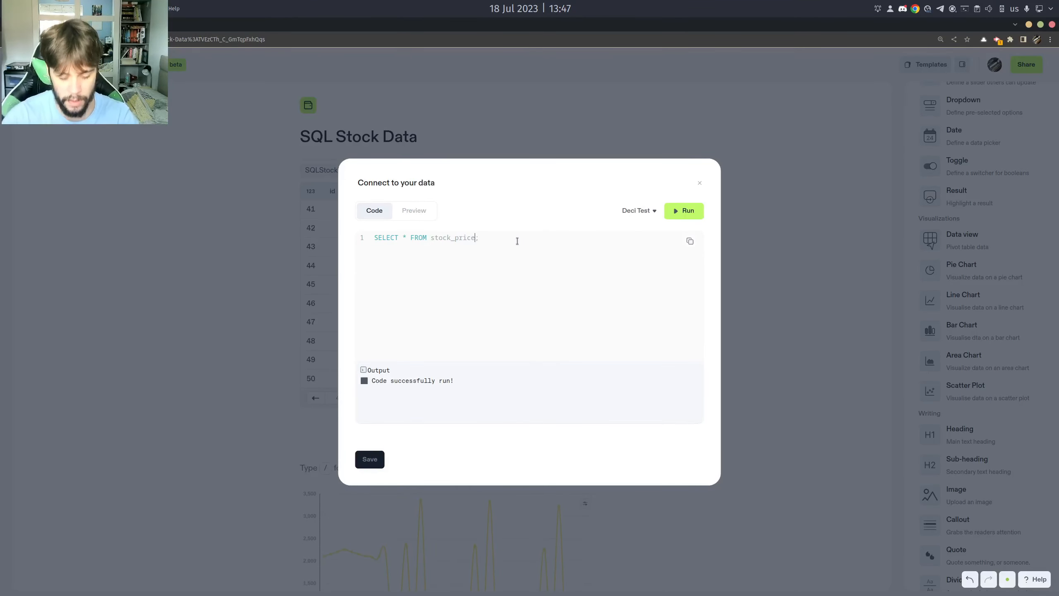
{"action": "type", "text": "WHERE "}
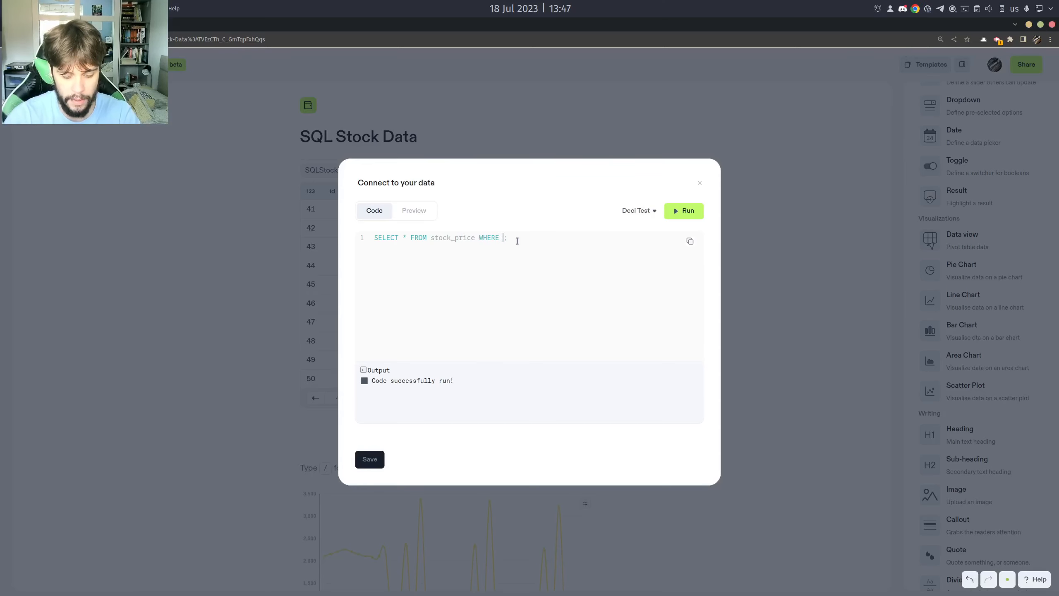
{"action": "type", "text": "symbol"}
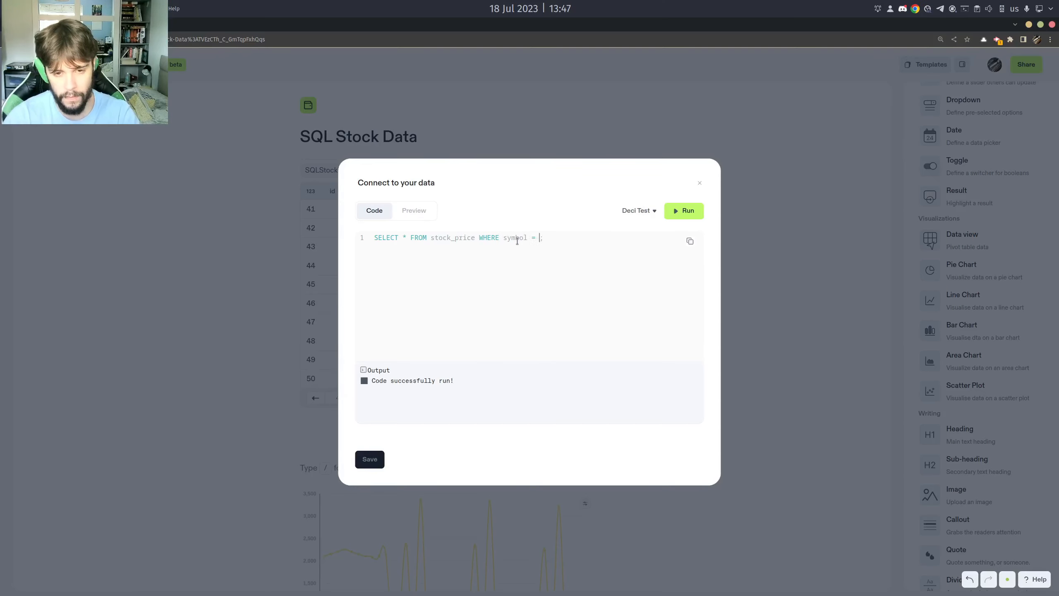
{"action": "type", "text": " = \"GOOG"}
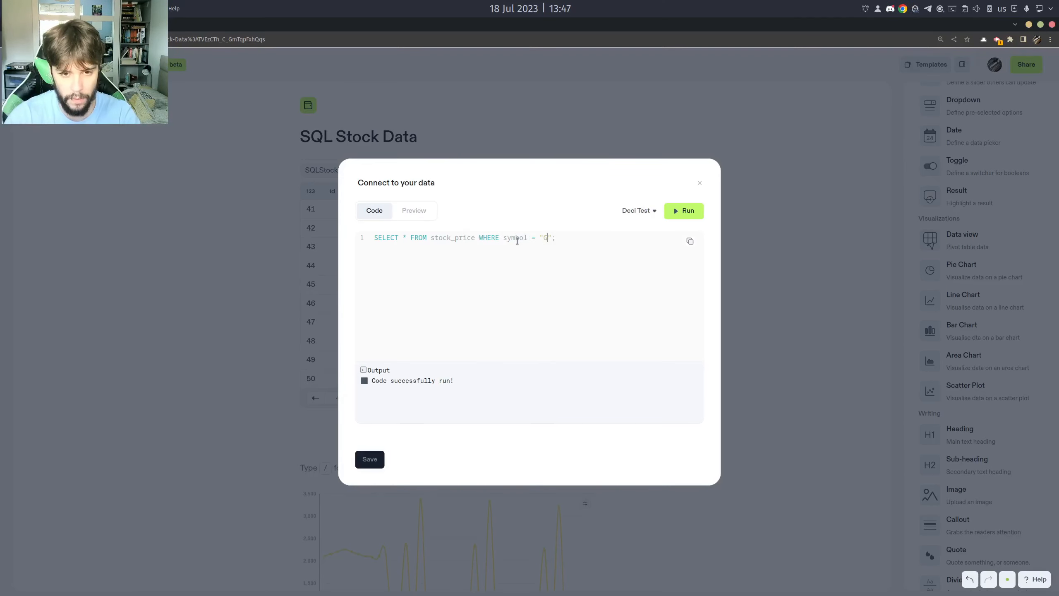
{"action": "left_click", "coordinate": [687, 216]}
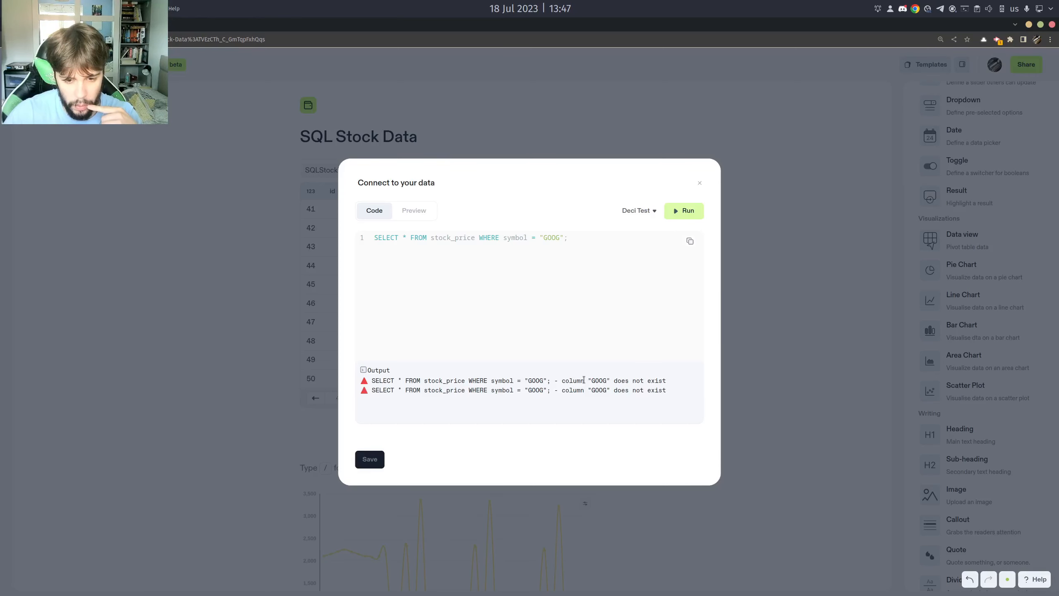
Change the quotes around GOOG to single quotes so the condition reads symbol = 'GOOG', and rerun the query.
{"action": "left_click_drag", "start_coordinate": [588, 380], "coordinate": [603, 380]}
{"action": "left_click", "coordinate": [564, 238]}
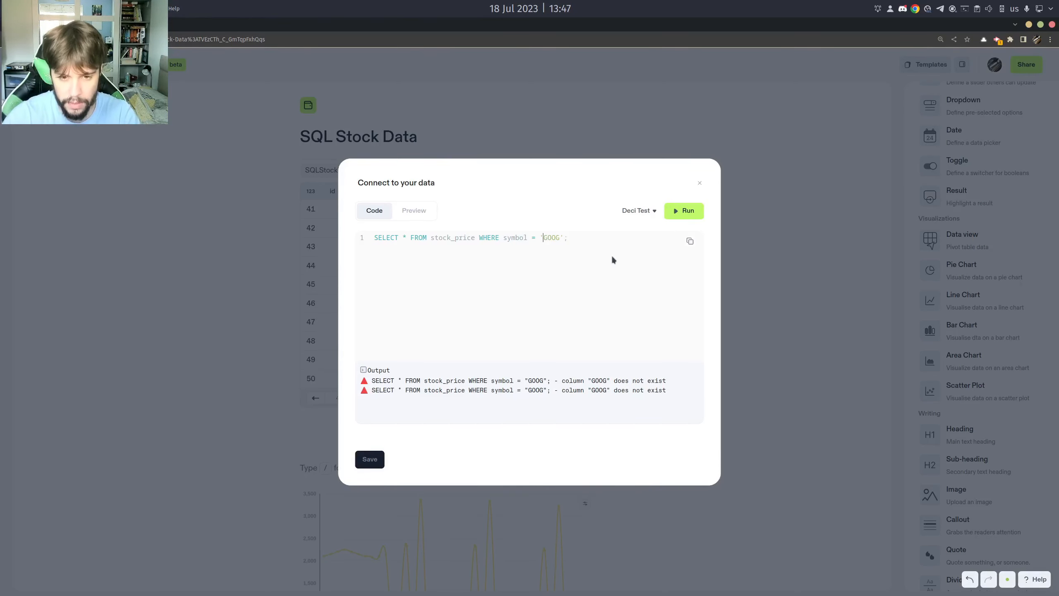
{"action": "right_click", "coordinate": [613, 259]}
{"action": "left_click", "coordinate": [629, 236]}
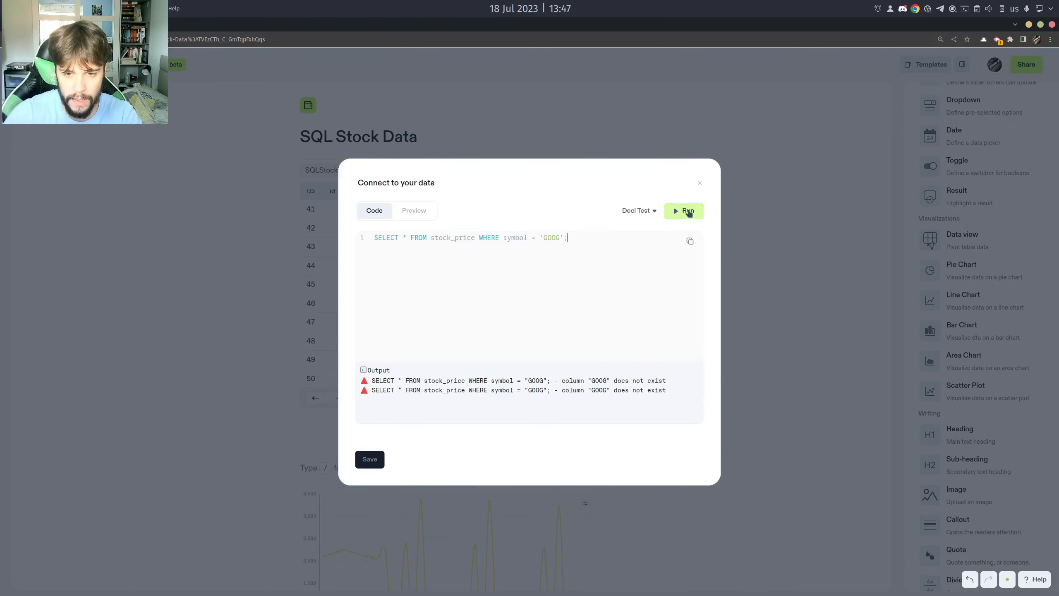
{"action": "left_click", "coordinate": [688, 211]}
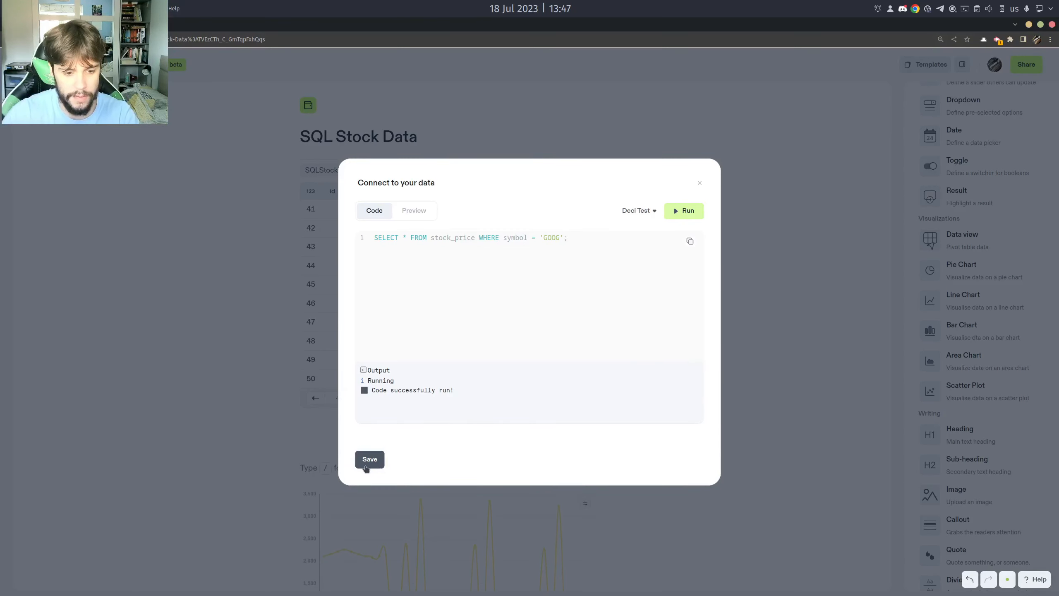
Preview both pages of the GOOG query result and save the updated query to the notebook.
{"action": "left_click", "coordinate": [416, 211]}
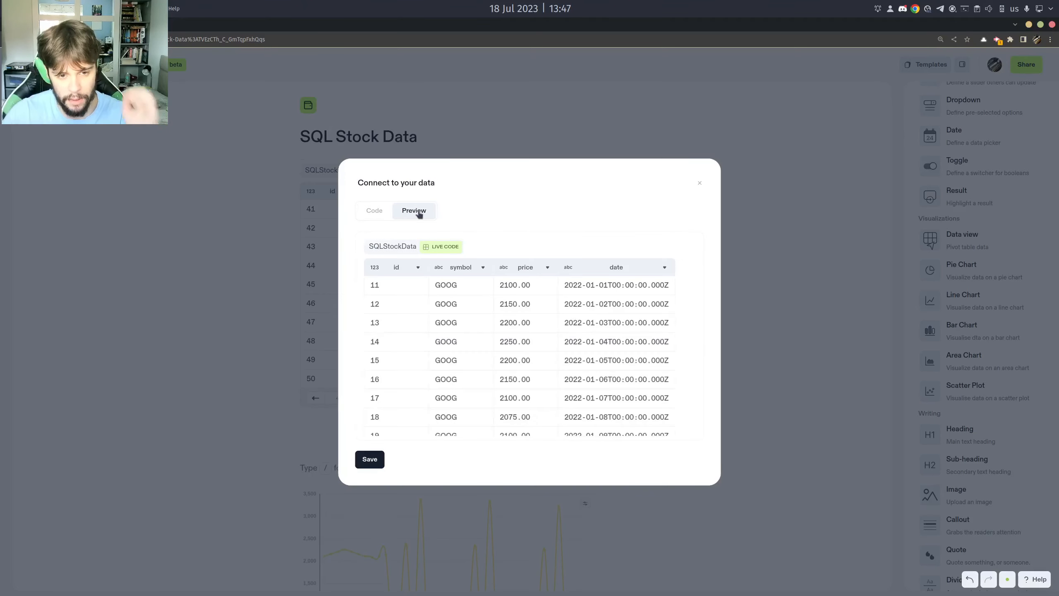
{"action": "scroll", "coordinate": [483, 312], "scroll_direction": "down", "scroll_amount": 2}
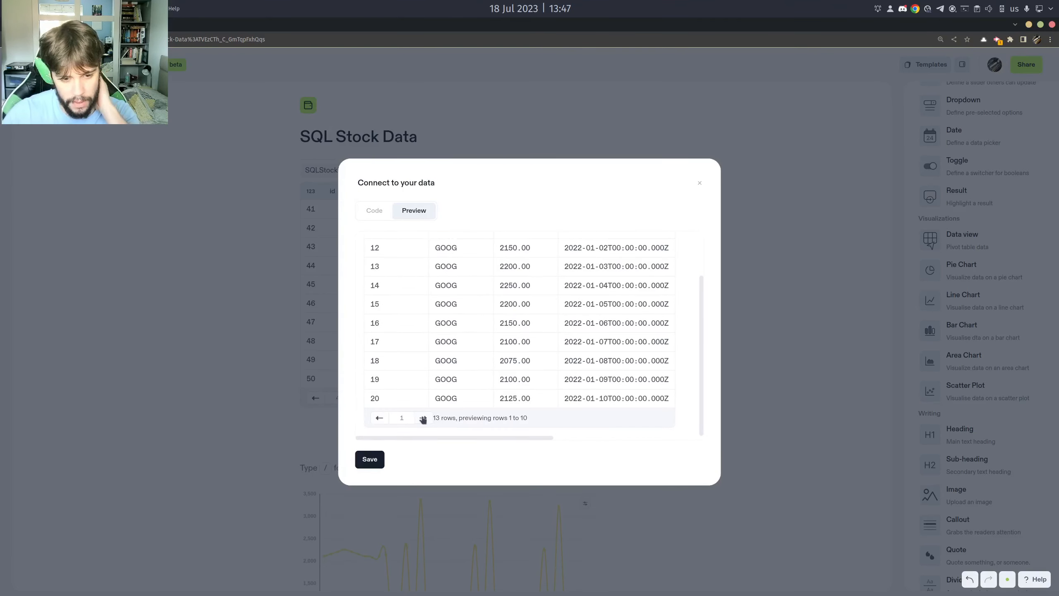
{"action": "left_click", "coordinate": [422, 418]}
{"action": "left_click", "coordinate": [373, 346]}
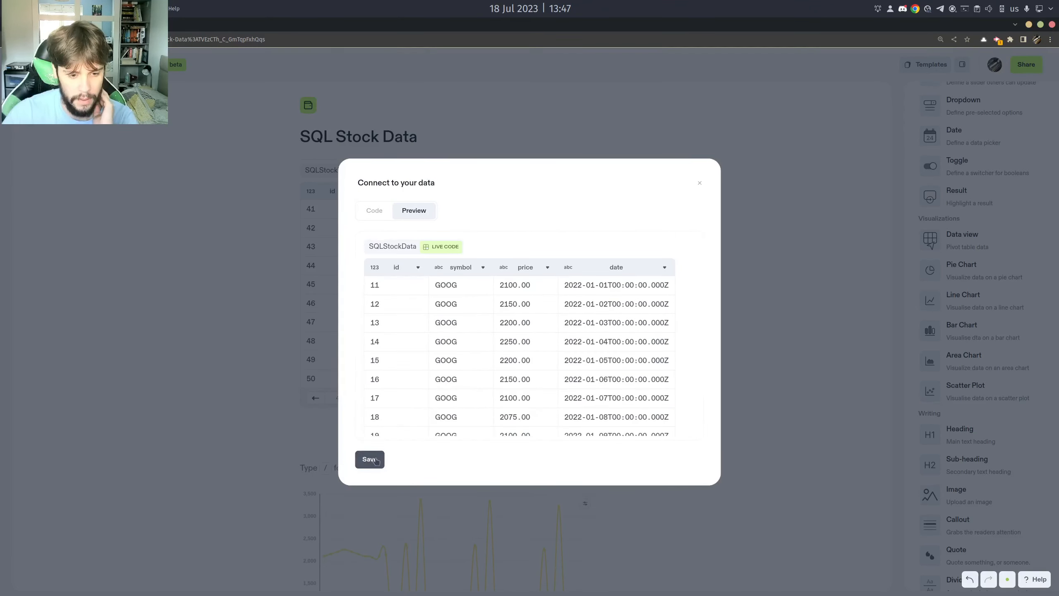
{"action": "left_click", "coordinate": [369, 459]}
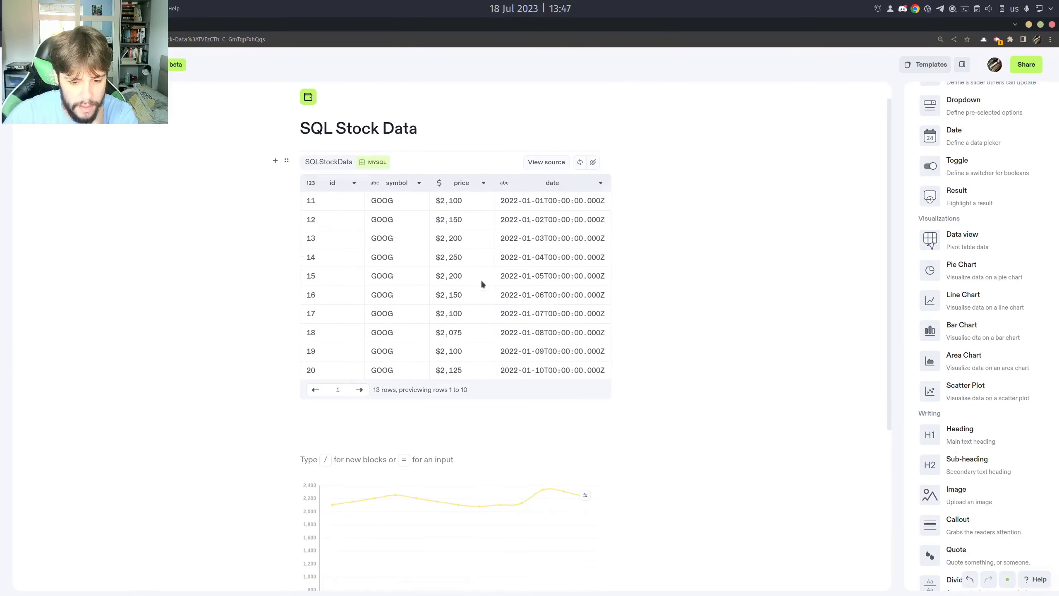
Examine the line chart and the SQLStockData table based on the GOOG query.
{"action": "scroll", "coordinate": [444, 364], "scroll_direction": "down", "scroll_amount": 3}
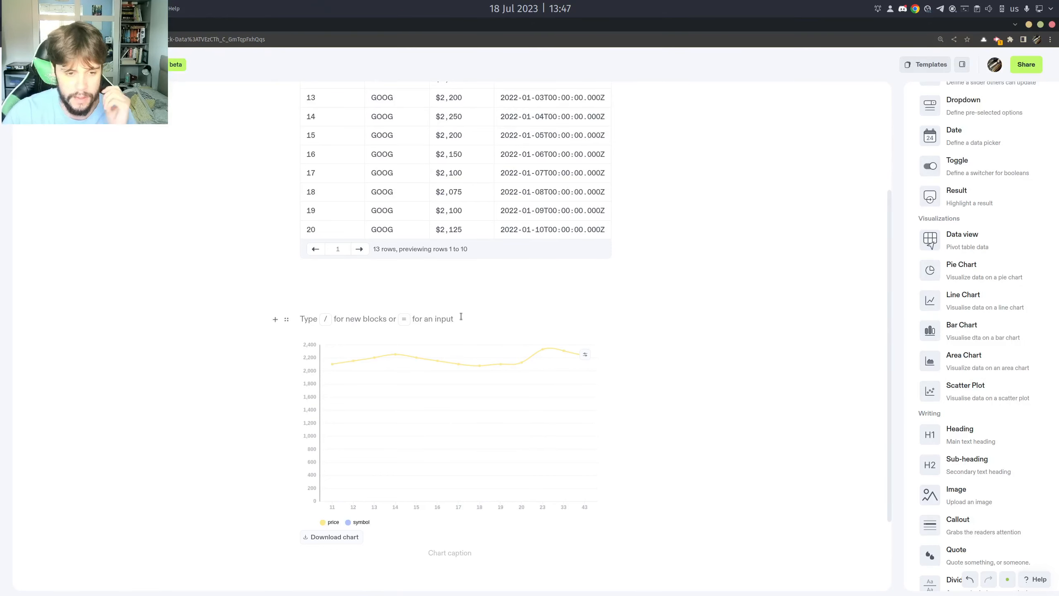
{"action": "left_click", "coordinate": [451, 302]}
{"action": "left_click", "coordinate": [408, 304]}
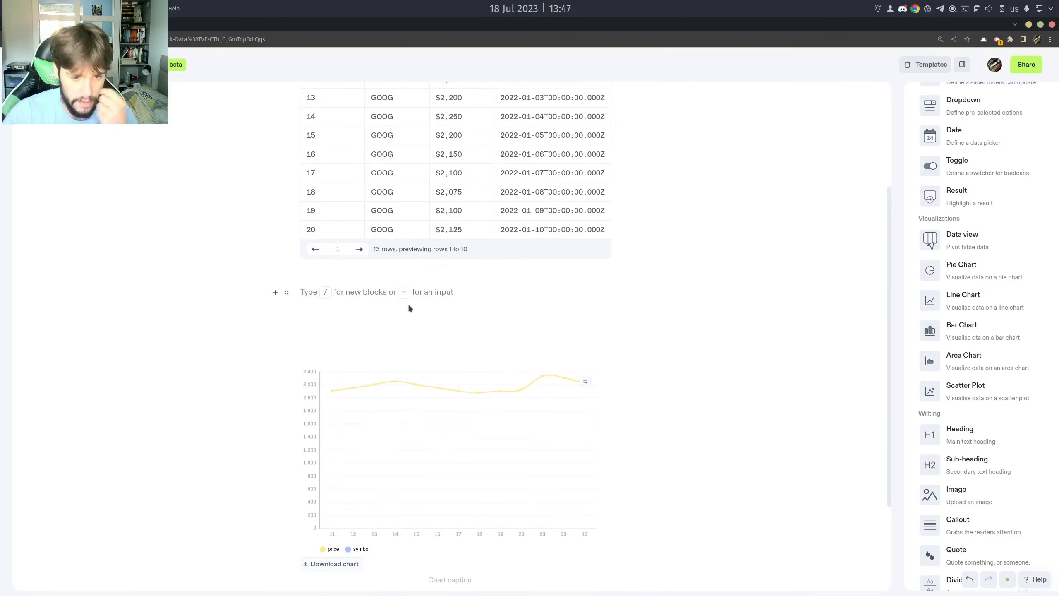
{"action": "scroll", "coordinate": [430, 331], "scroll_direction": "down", "scroll_amount": 2}
{"action": "scroll", "coordinate": [483, 400], "scroll_direction": "up", "scroll_amount": 5}
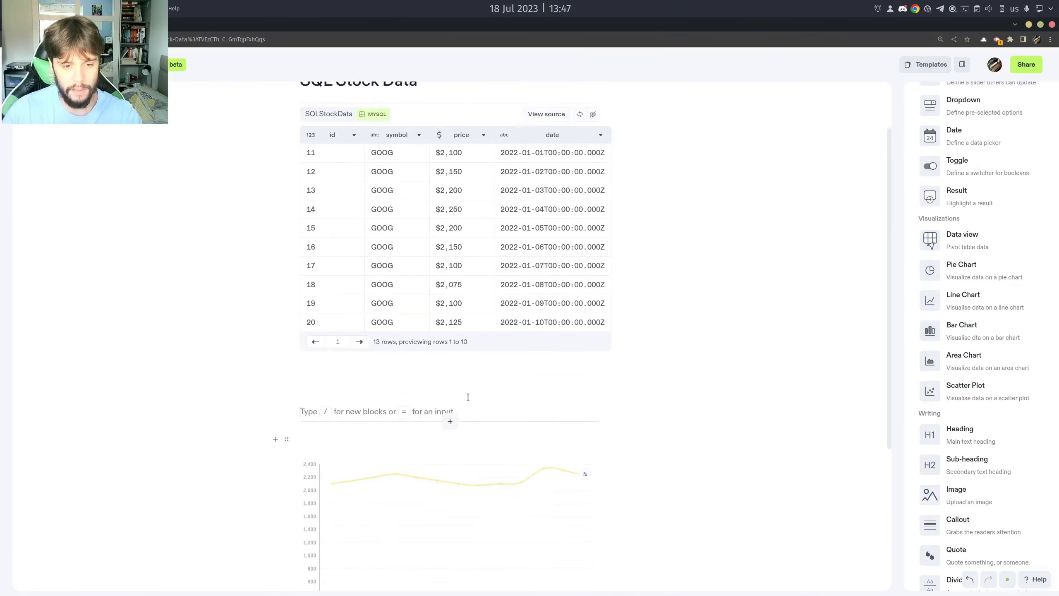
{"action": "scroll", "coordinate": [468, 396], "scroll_direction": "up", "scroll_amount": 1}
{"action": "scroll", "coordinate": [471, 411], "scroll_direction": "up", "scroll_amount": 2}
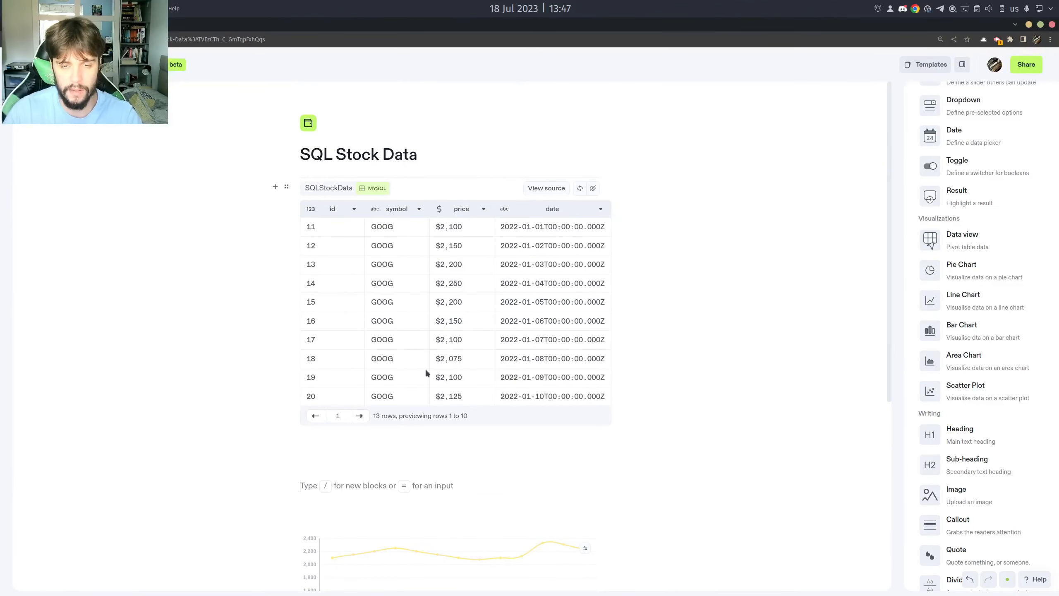
{"action": "left_click", "coordinate": [413, 486]}
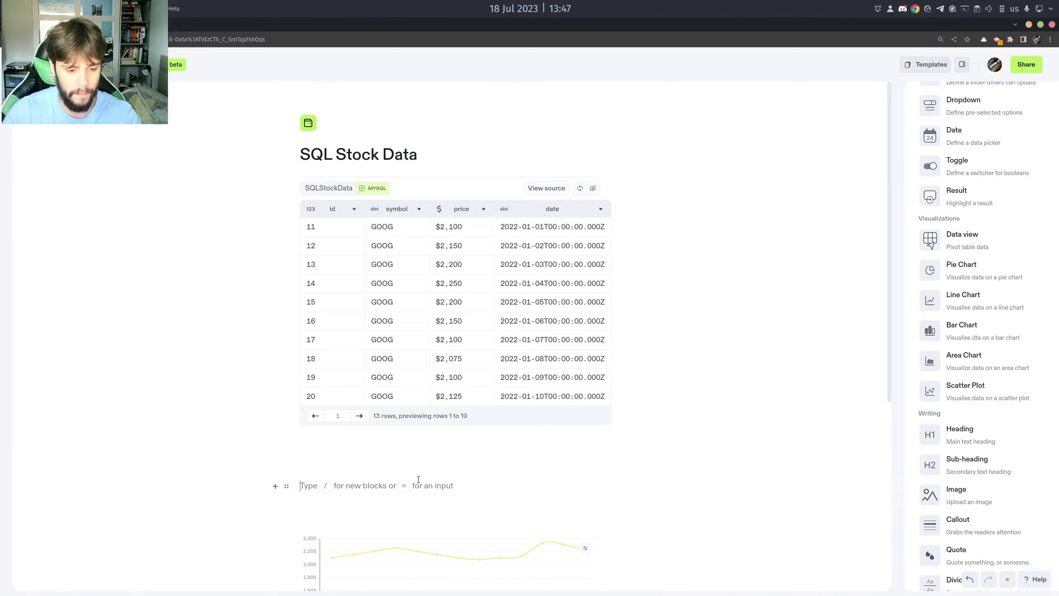